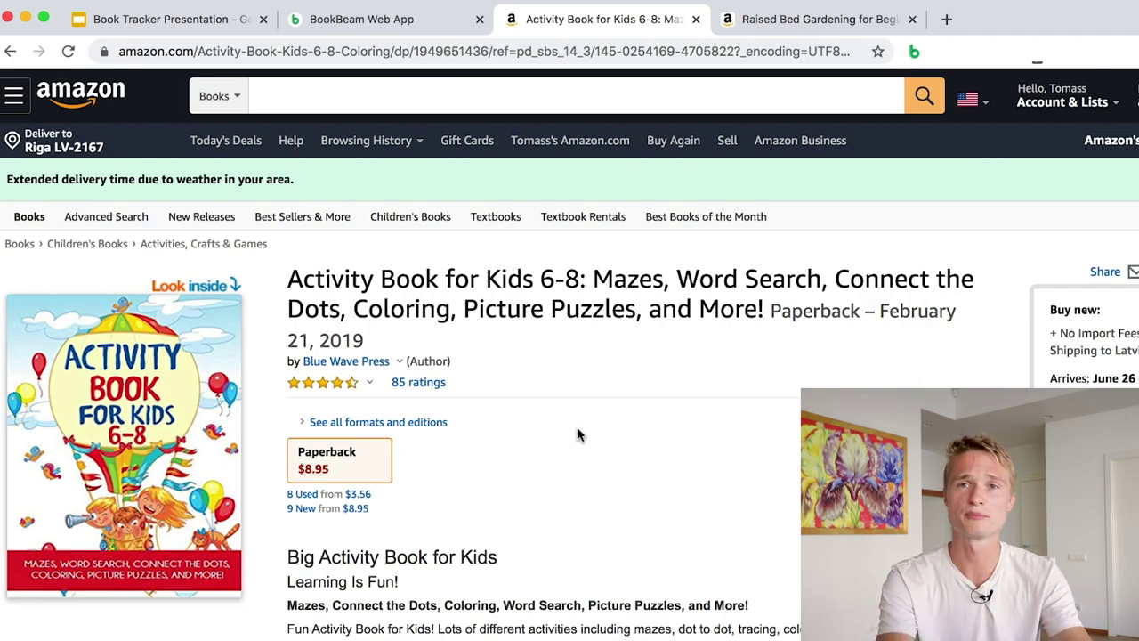
Check the activity book's Best Sellers Rank (#6,242) in Product details, then select its page URL.
{"action": "scroll", "coordinate": [510, 493], "scroll_direction": "down", "scroll_amount": 15}
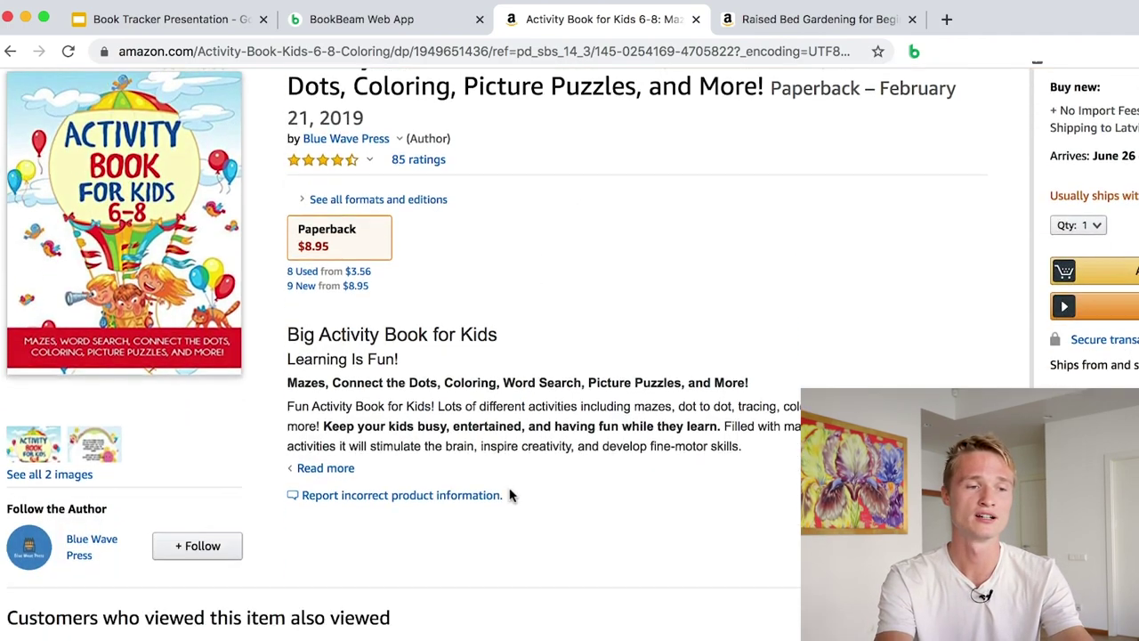
{"action": "scroll", "coordinate": [161, 276], "scroll_direction": "down", "scroll_amount": 2}
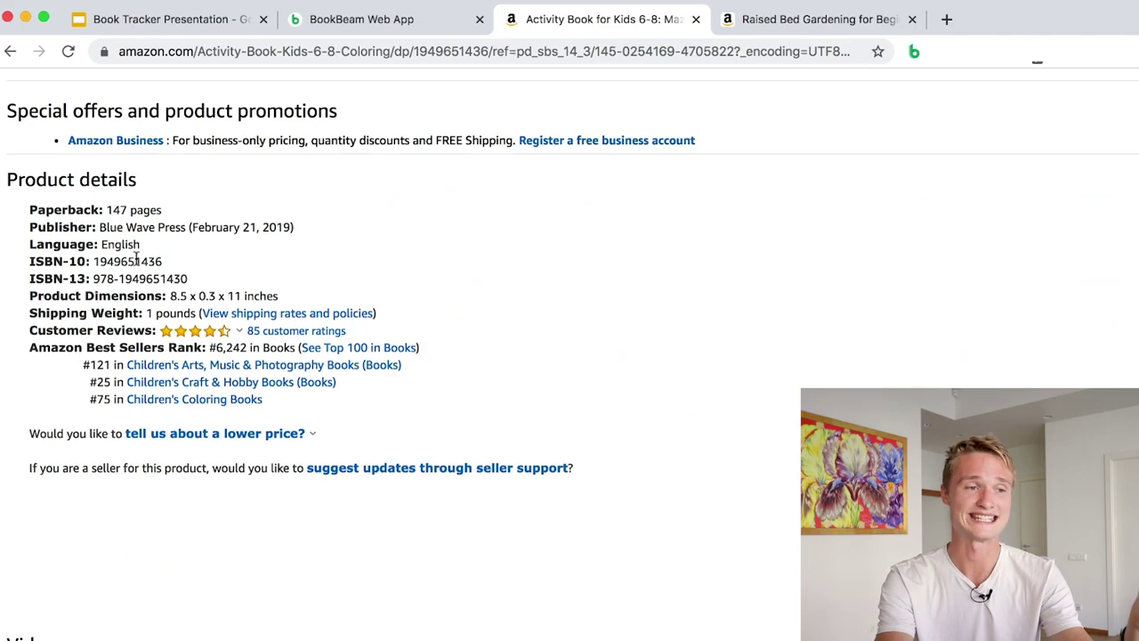
{"action": "scroll", "coordinate": [137, 285], "scroll_direction": "up", "scroll_amount": 3}
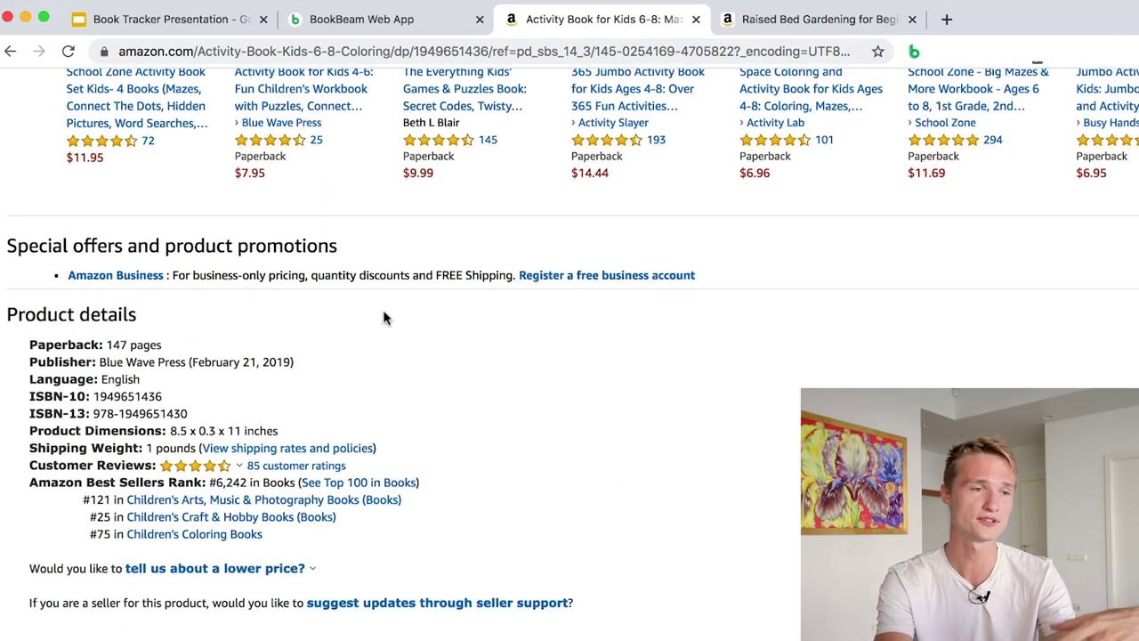
{"action": "scroll", "coordinate": [356, 258], "scroll_direction": "up", "scroll_amount": 15}
{"action": "left_click", "coordinate": [321, 55]}
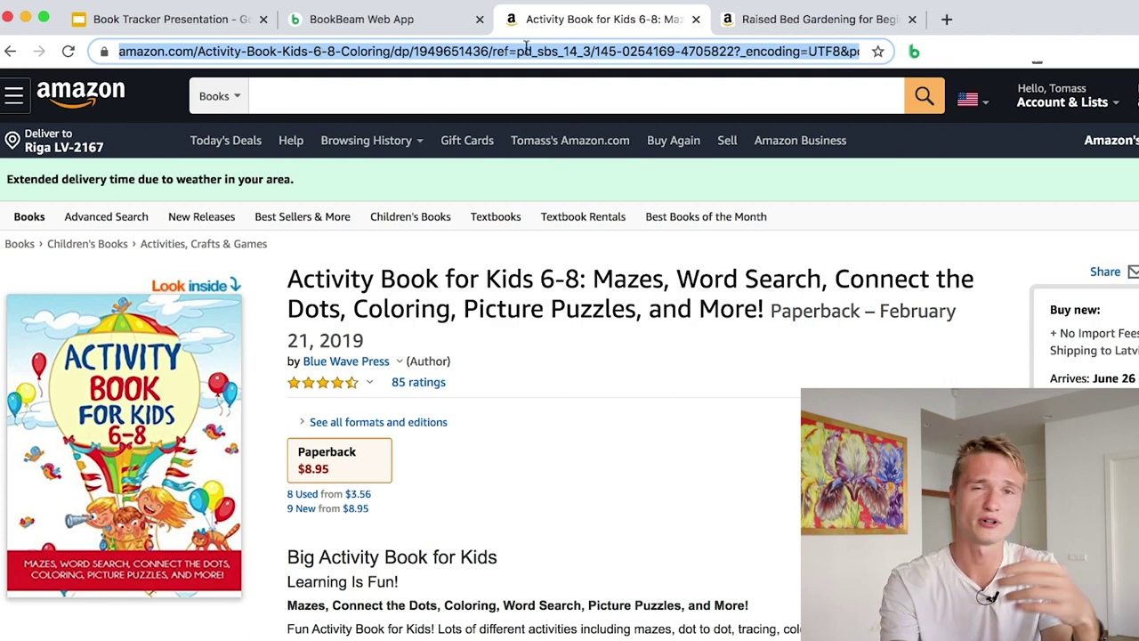
Track Activity Book for Kids 6-8 in BookBeam as a .com Books title from its Amazon URL.
{"action": "left_click", "coordinate": [458, 19]}
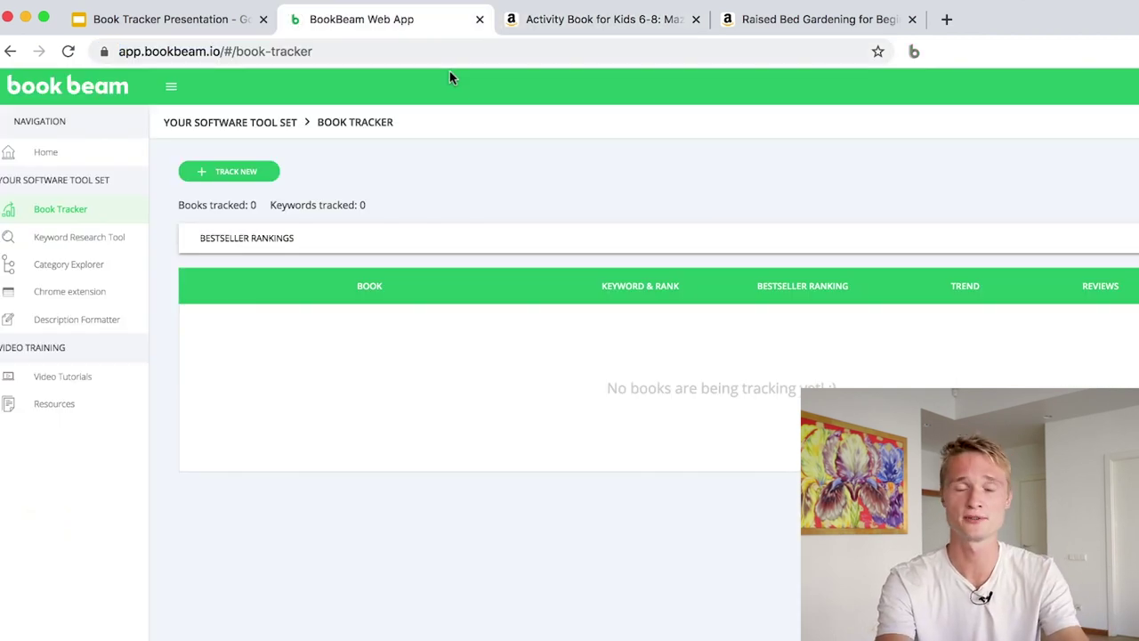
{"action": "left_click", "coordinate": [261, 181]}
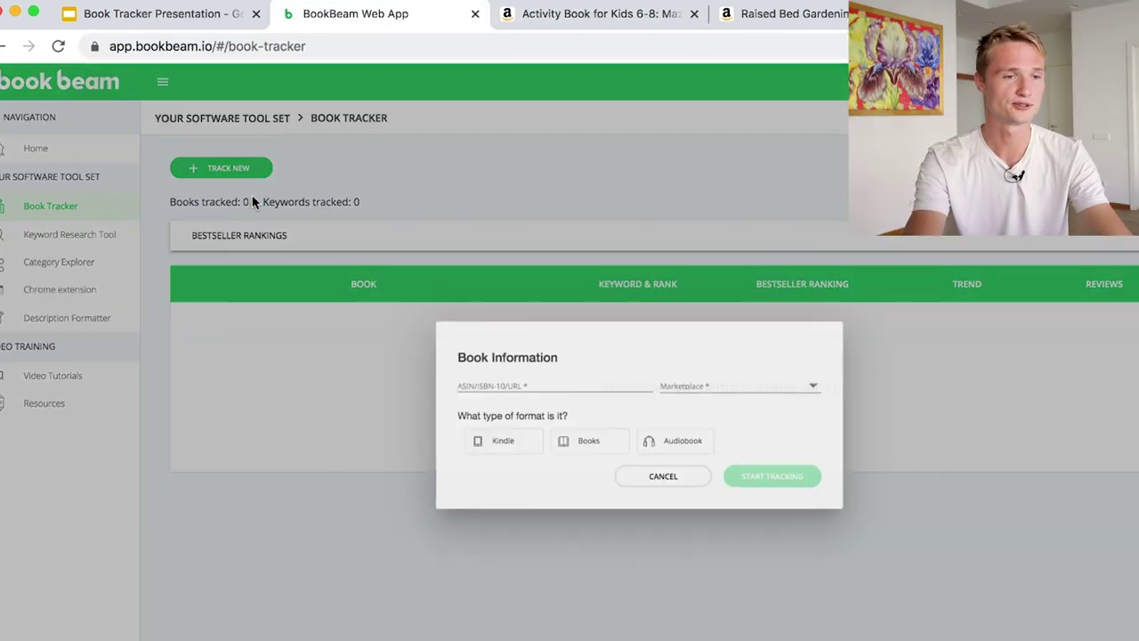
{"action": "key", "text": "super+v"}
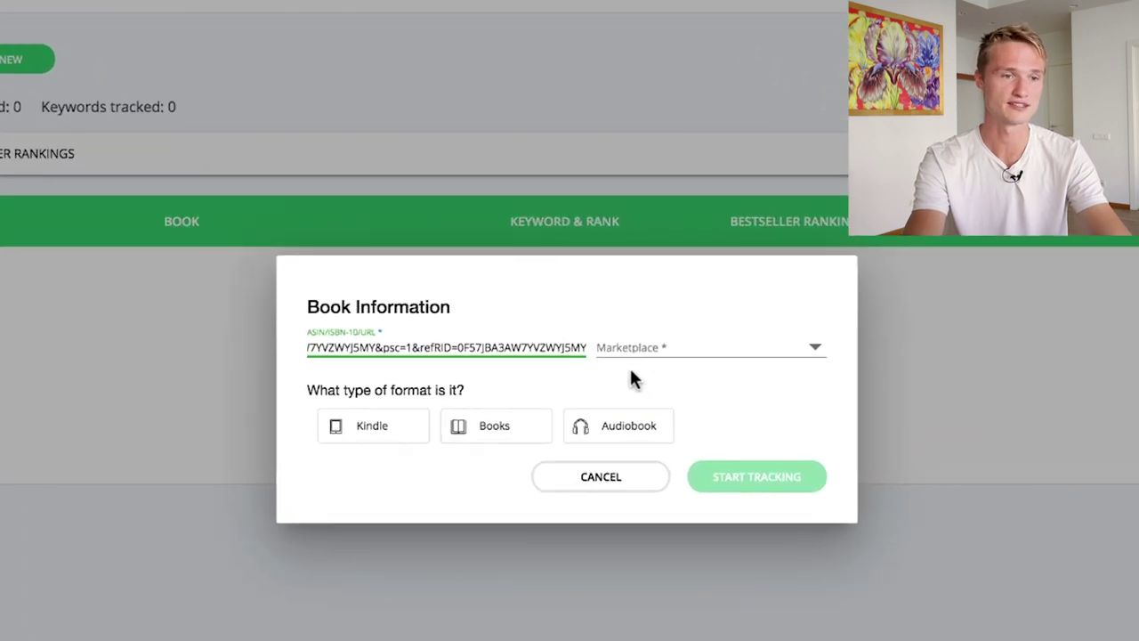
{"action": "left_click", "coordinate": [630, 372]}
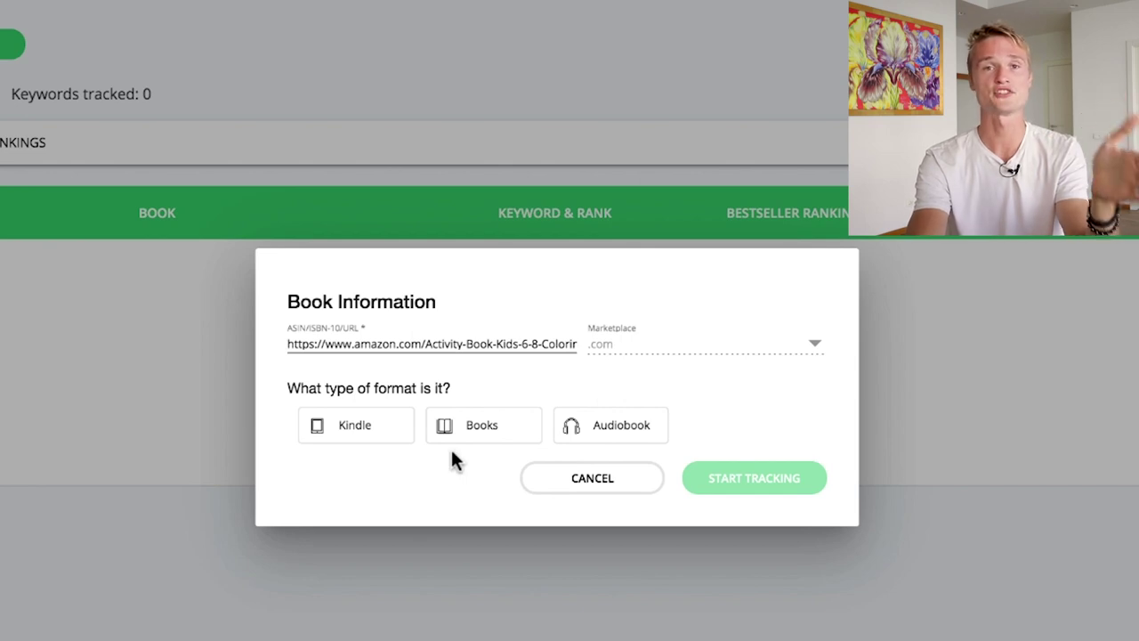
{"action": "left_click", "coordinate": [481, 436]}
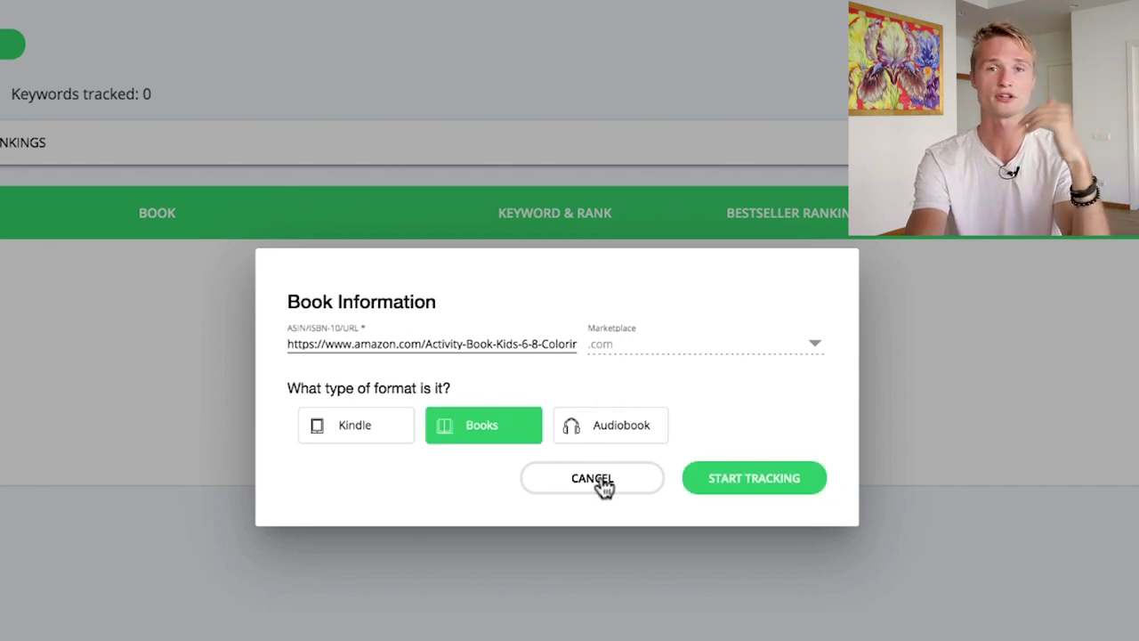
{"action": "left_click", "coordinate": [795, 487]}
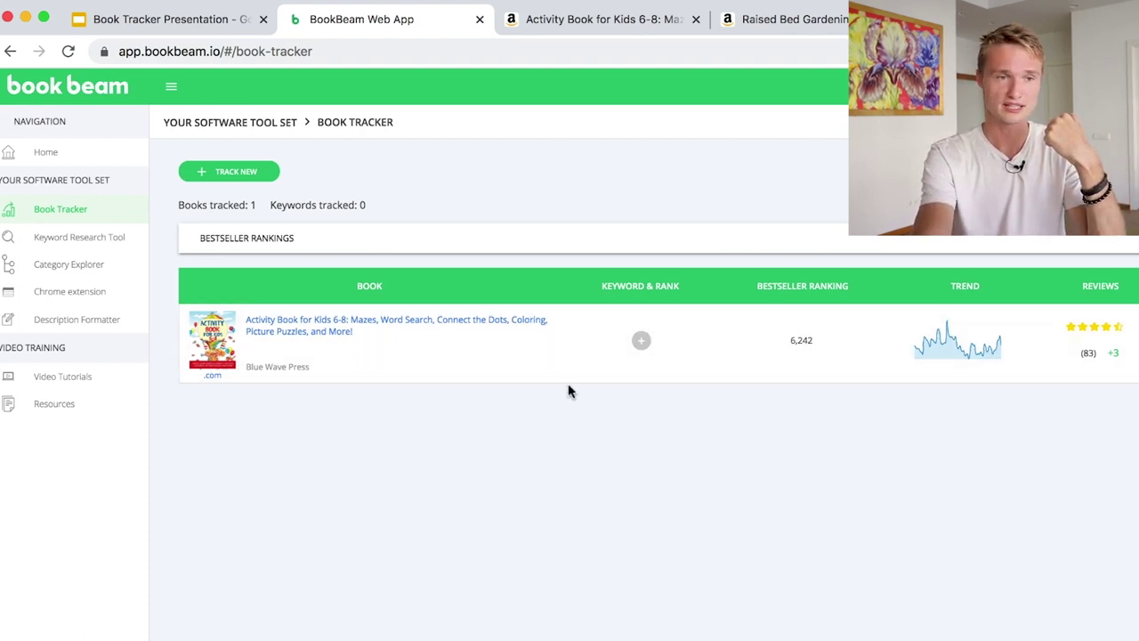
Expand the activity book's row to show its one-week royalties and bestseller-rank chart.
{"action": "left_click", "coordinate": [721, 368]}
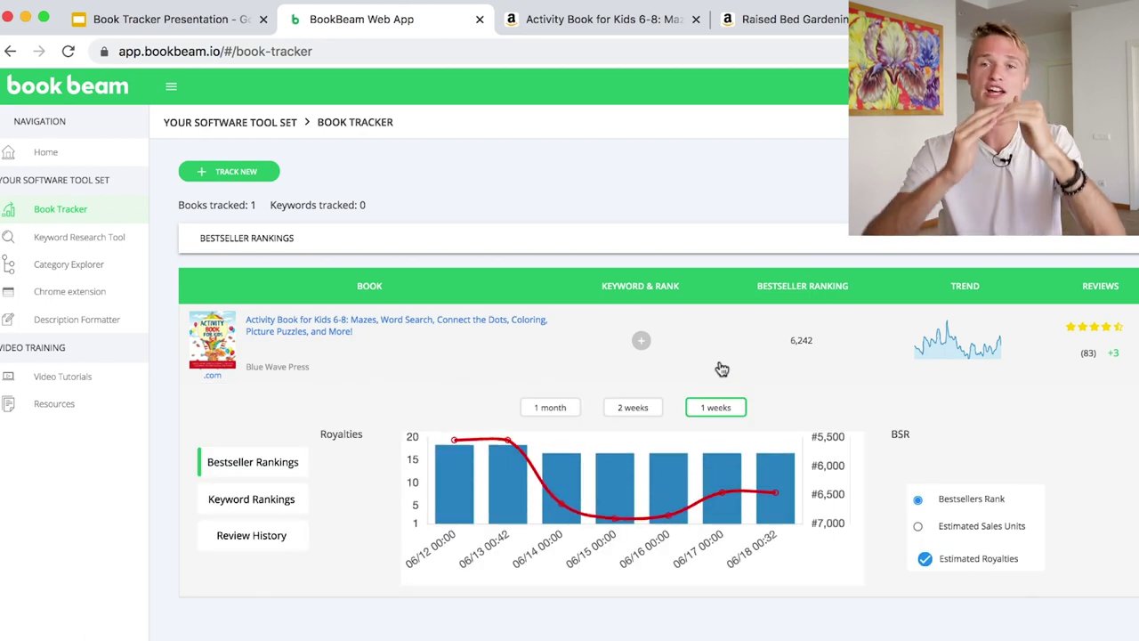
Set the activity book's chart to one month (05/19–06/18), plotting estimated sales units.
{"action": "left_click", "coordinate": [633, 409]}
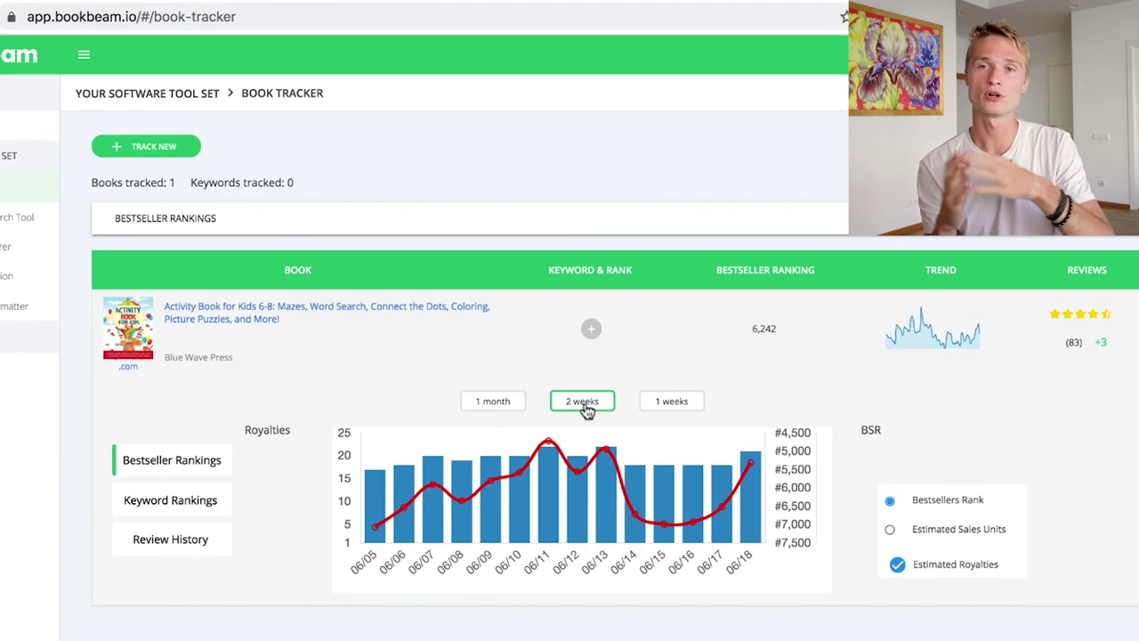
{"action": "left_click", "coordinate": [516, 407]}
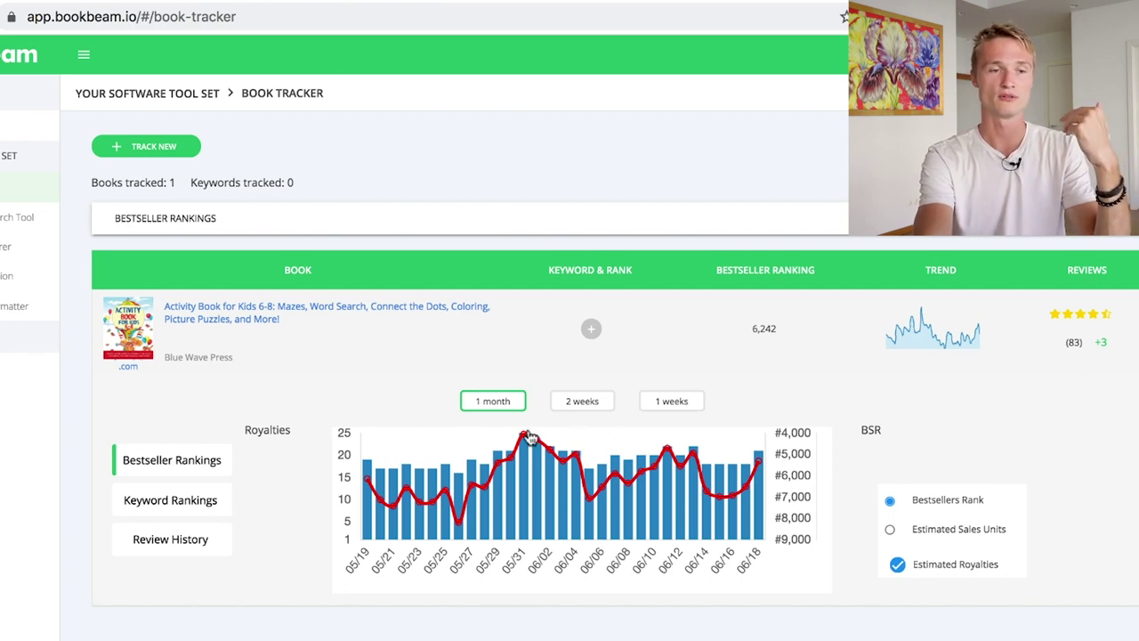
{"action": "mouse_move", "coordinate": [531, 436]}
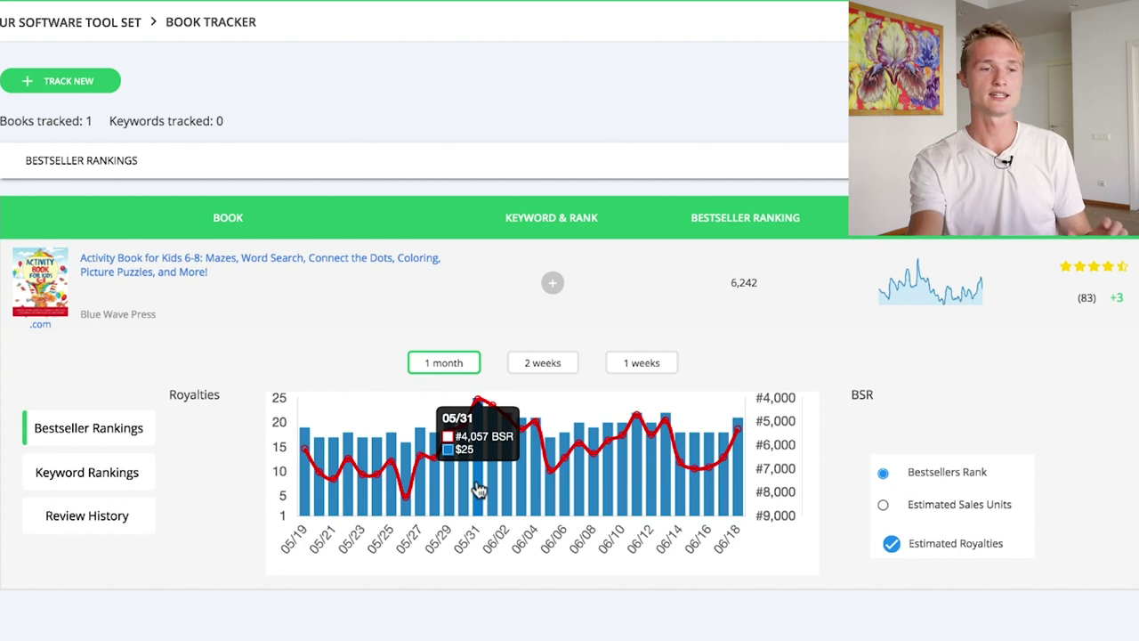
{"action": "left_click", "coordinate": [974, 511]}
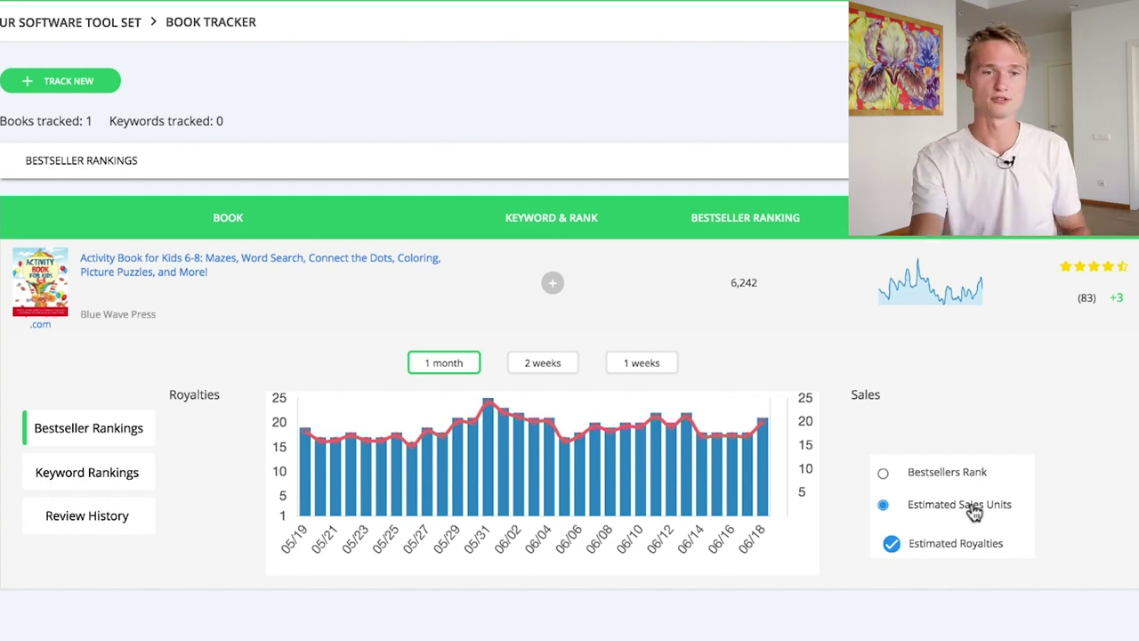
Show the activity book's Review History of review count and star rating for 06/05–06/18.
{"action": "mouse_move", "coordinate": [716, 467]}
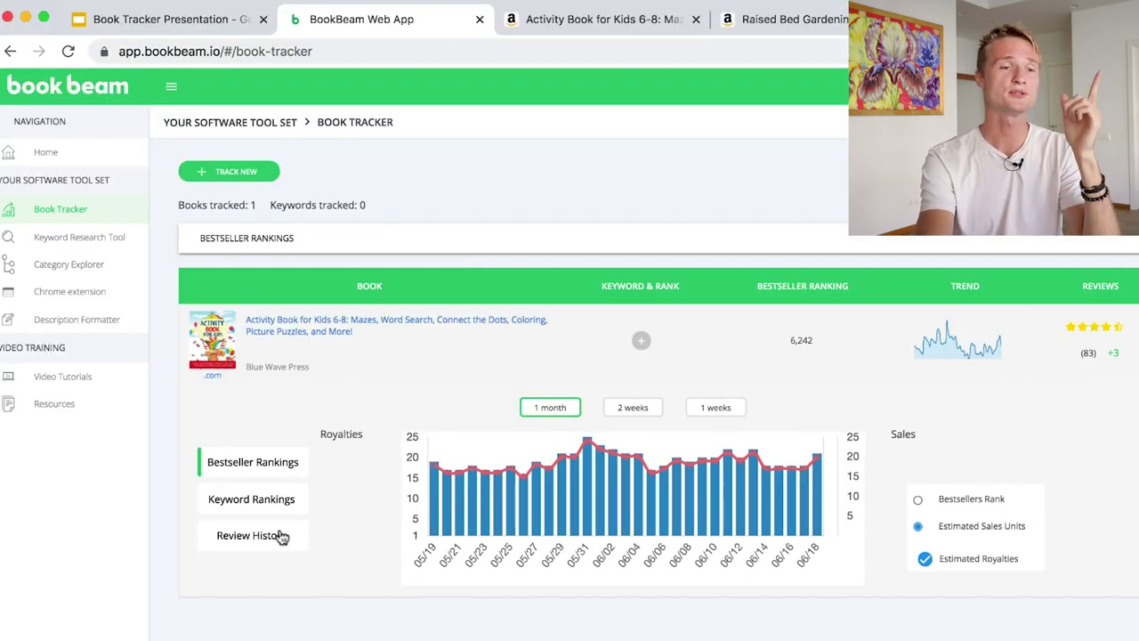
{"action": "left_click", "coordinate": [258, 539]}
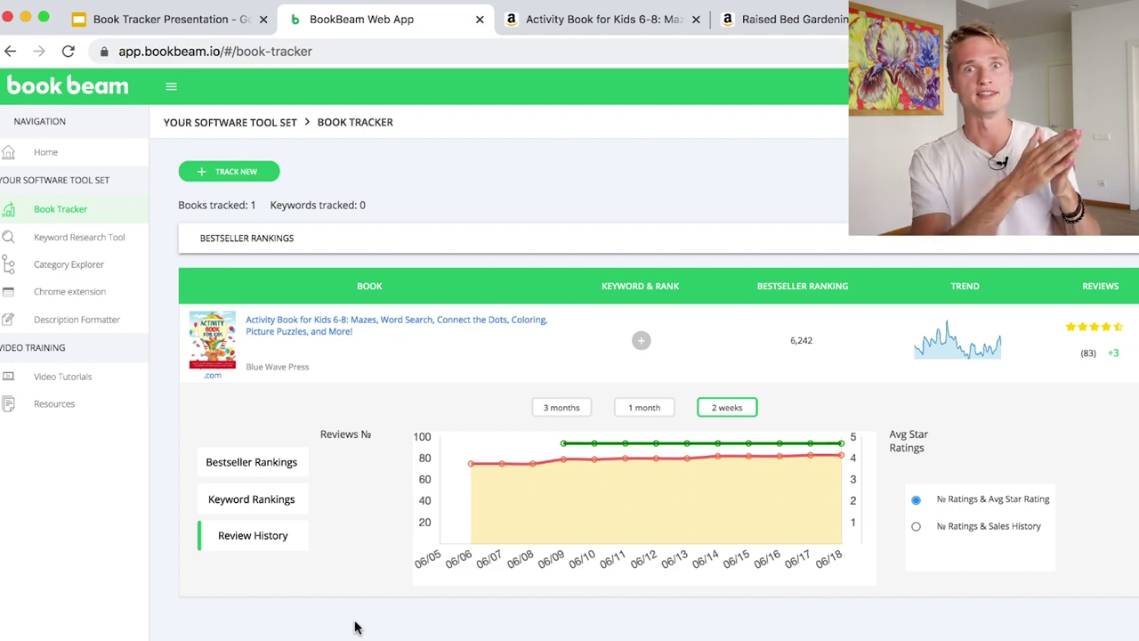
Extend the review history to three months, then show the empty Keyword Rankings panel.
{"action": "mouse_move", "coordinate": [422, 500]}
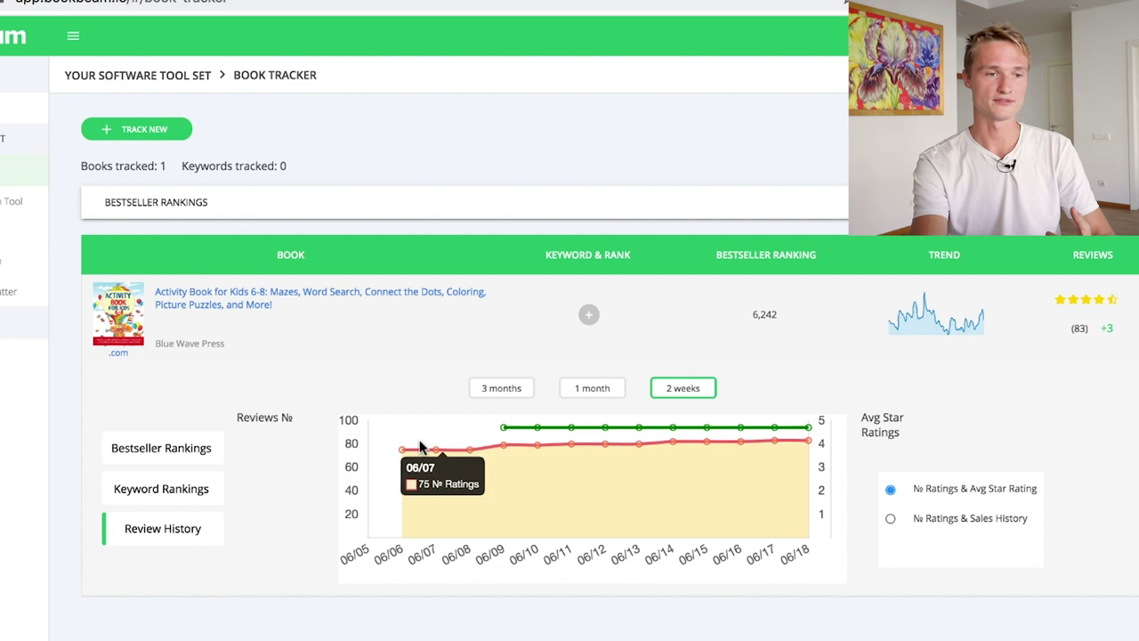
{"action": "left_click", "coordinate": [498, 388]}
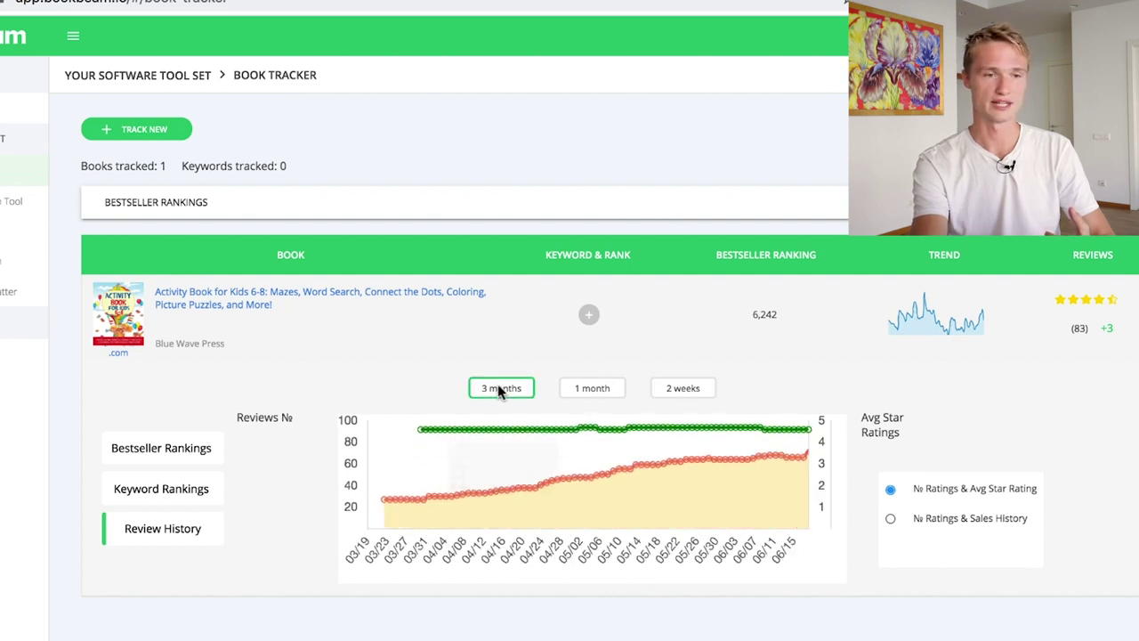
{"action": "mouse_move", "coordinate": [384, 502]}
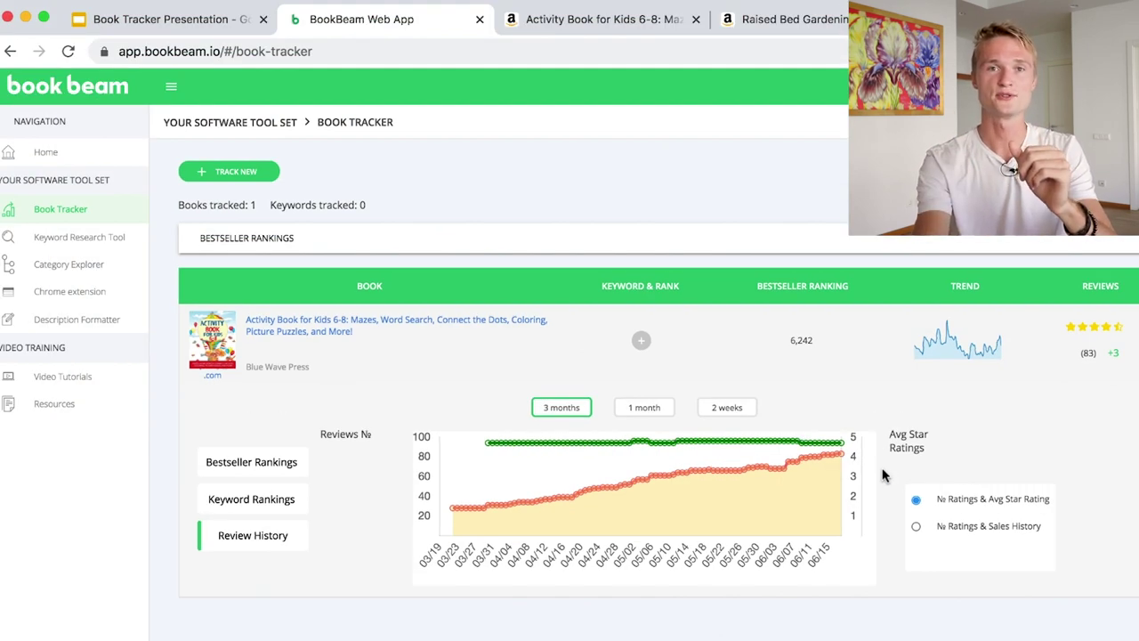
{"action": "left_click", "coordinate": [250, 504]}
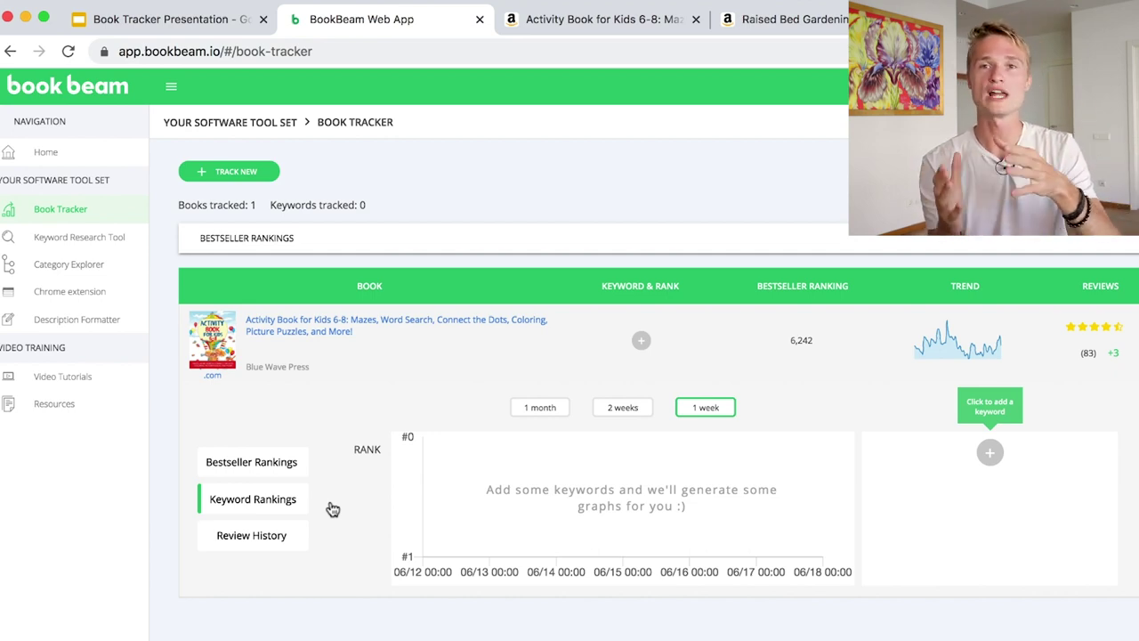
Return to the Amazon page for Activity Book for Kids 6-8.
{"action": "key", "text": "ctrl+Tab"}
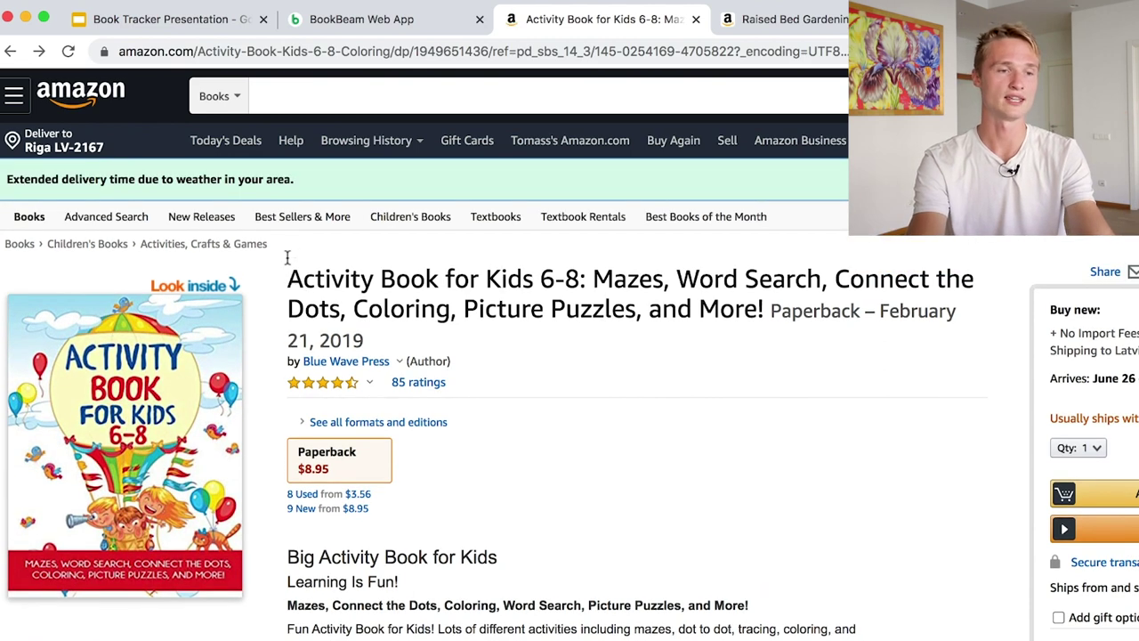
Search Amazon for 'Activity Book for Kids', locate the 6-8 listing, and start a BookBeam keyword.
{"action": "left_click", "coordinate": [316, 98]}
{"action": "type", "text": "Activity Book for Kids 6-8"}
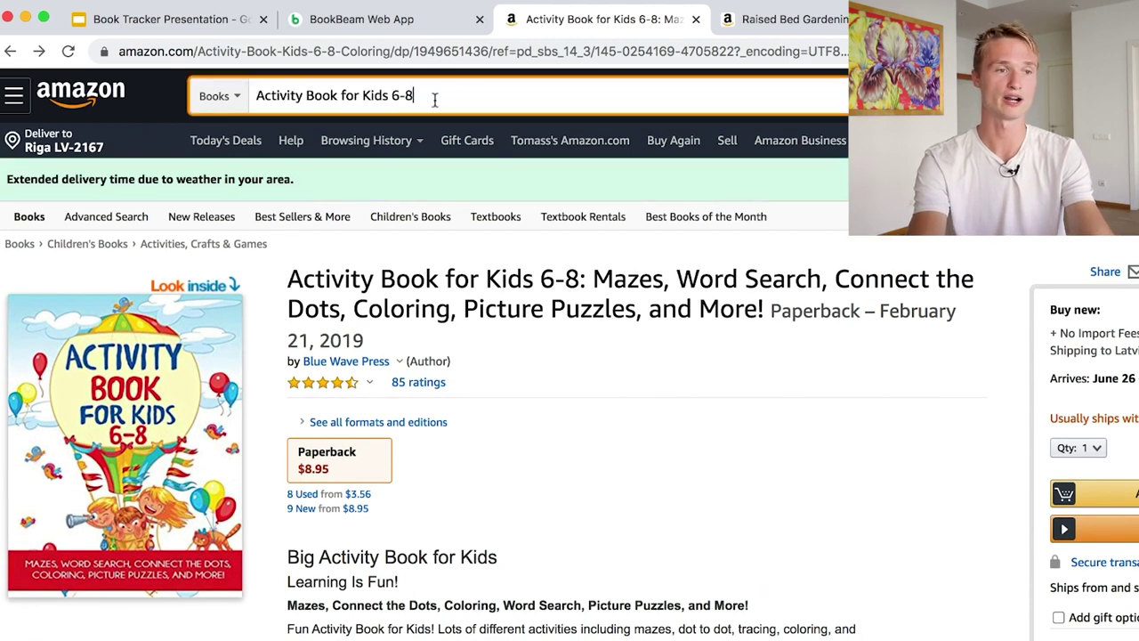
{"action": "left_click_drag", "start_coordinate": [414, 96], "coordinate": [391, 97]}
{"action": "key", "text": "BackSpace"}
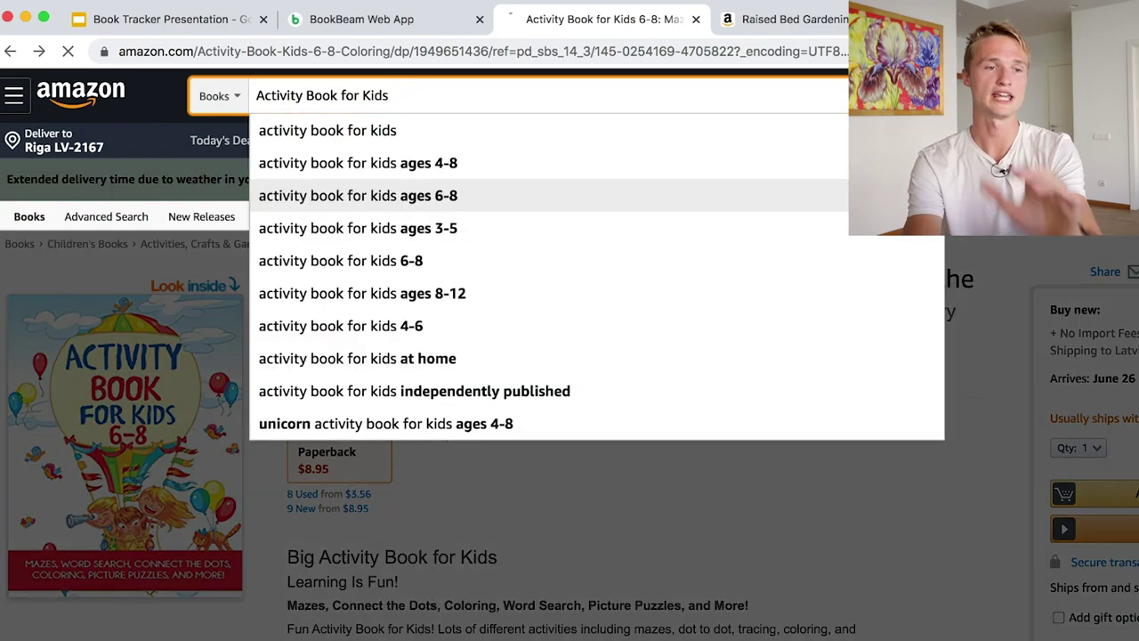
{"action": "key", "text": "Return"}
{"action": "scroll", "coordinate": [671, 387], "scroll_direction": "down", "scroll_amount": 15}
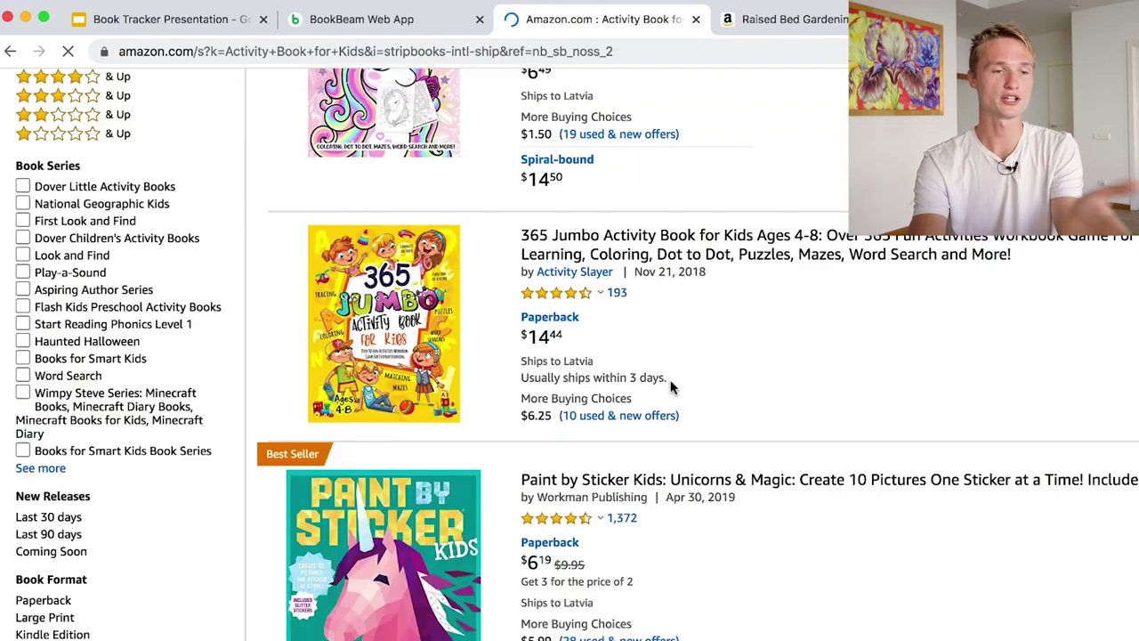
{"action": "scroll", "coordinate": [671, 387], "scroll_direction": "down", "scroll_amount": 4}
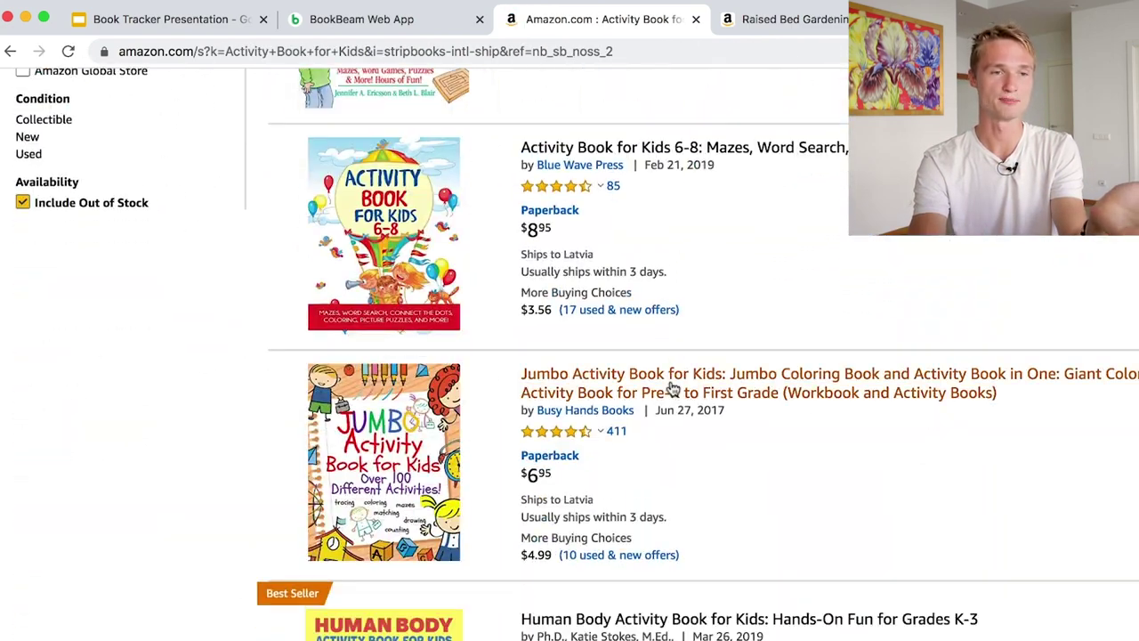
{"action": "scroll", "coordinate": [499, 323], "scroll_direction": "up", "scroll_amount": 2}
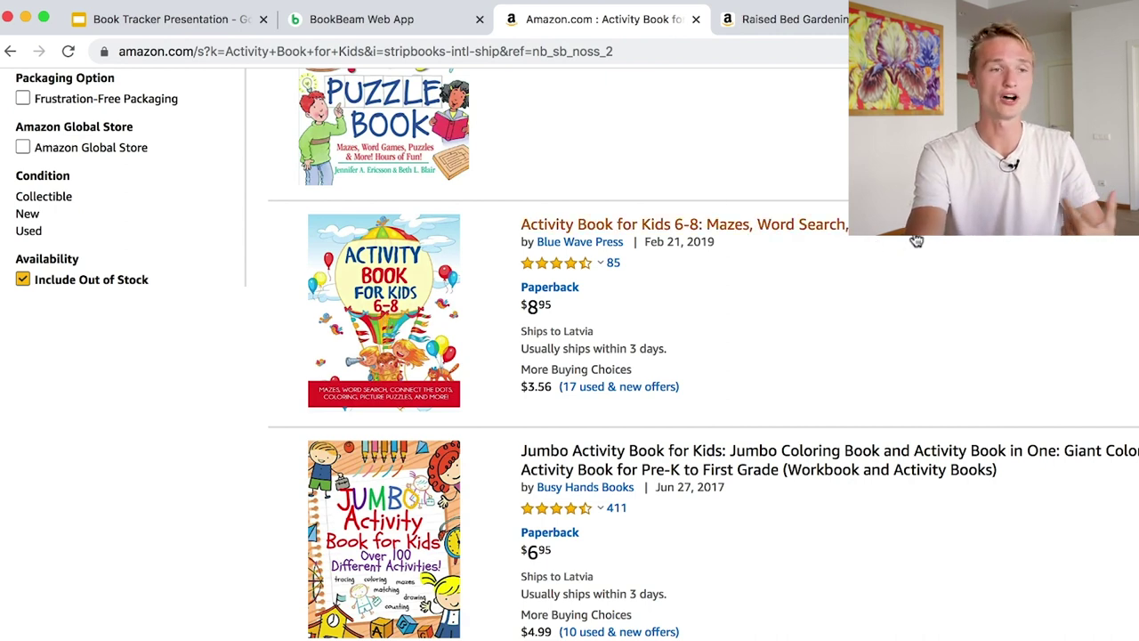
{"action": "left_click", "coordinate": [356, 19]}
{"action": "left_click", "coordinate": [637, 342]}
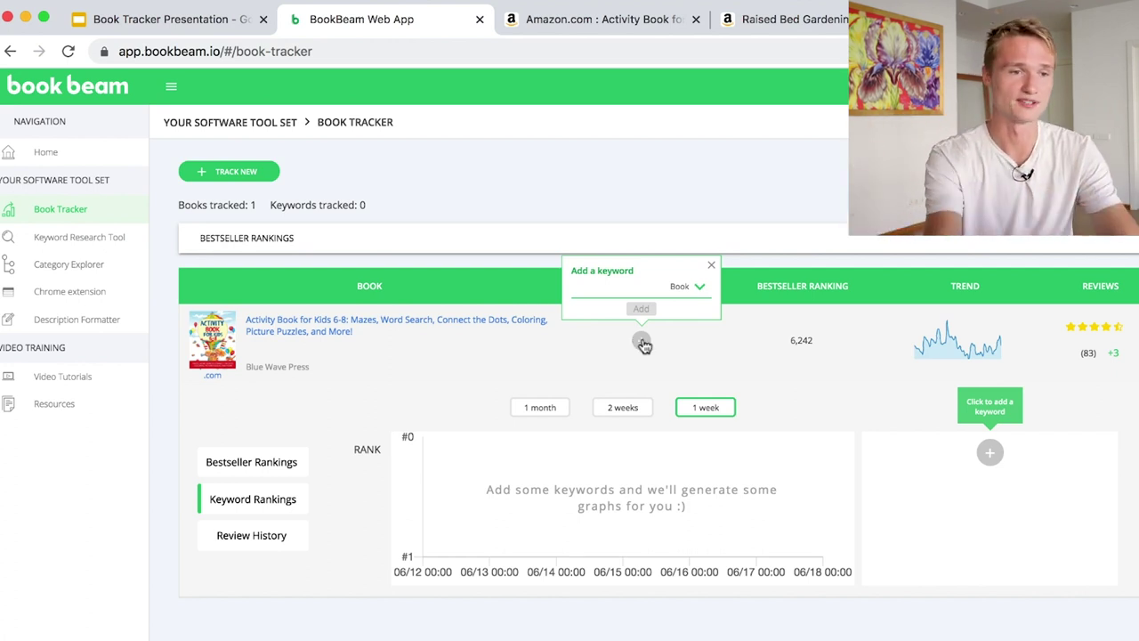
Add the keywords 'activity book for kids' and 'activity book for kids 6-8'.
{"action": "left_click", "coordinate": [607, 288]}
{"action": "type", "text": "activity "}
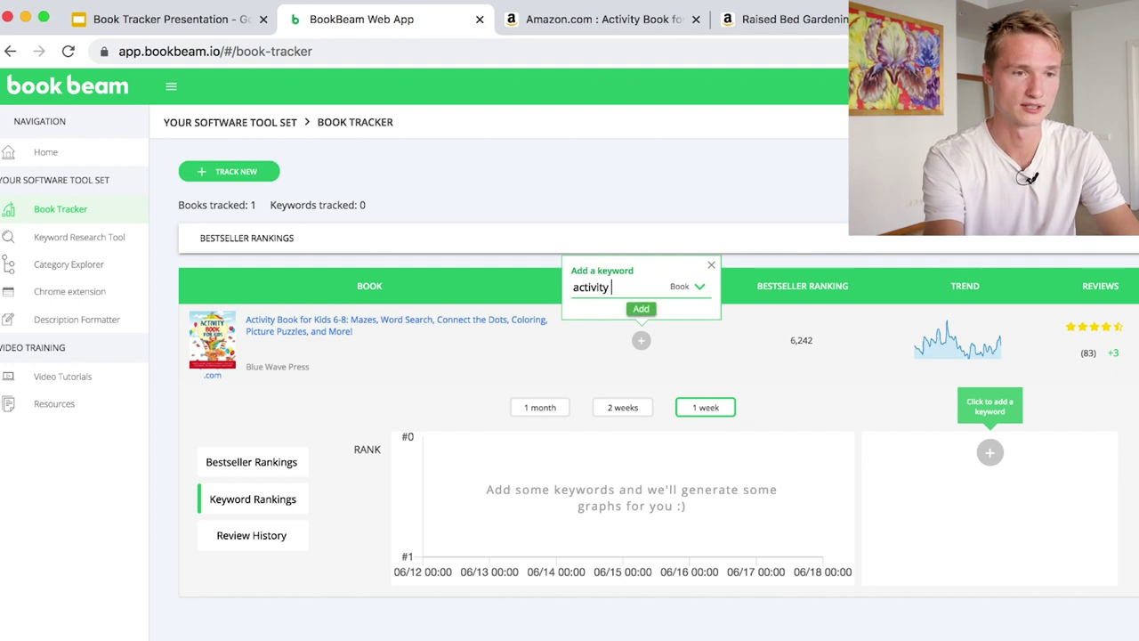
{"action": "type", "text": "book for kids"}
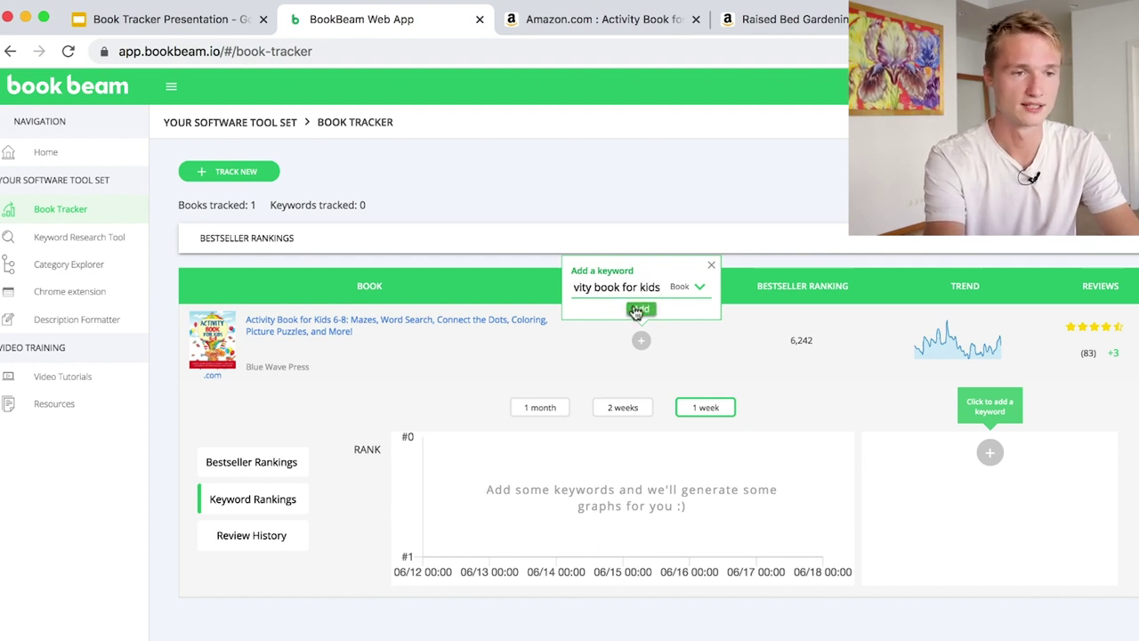
{"action": "left_click", "coordinate": [637, 311]}
{"action": "left_click", "coordinate": [637, 347]}
{"action": "type", "text": "activity book fo"}
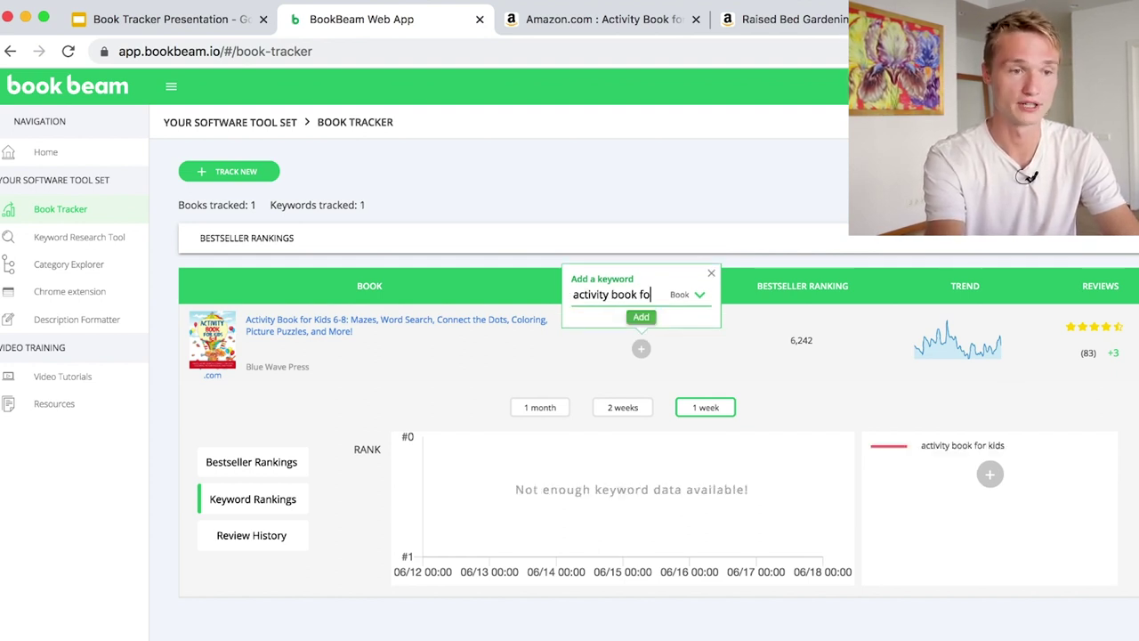
{"action": "type", "text": "r kids 6-8"}
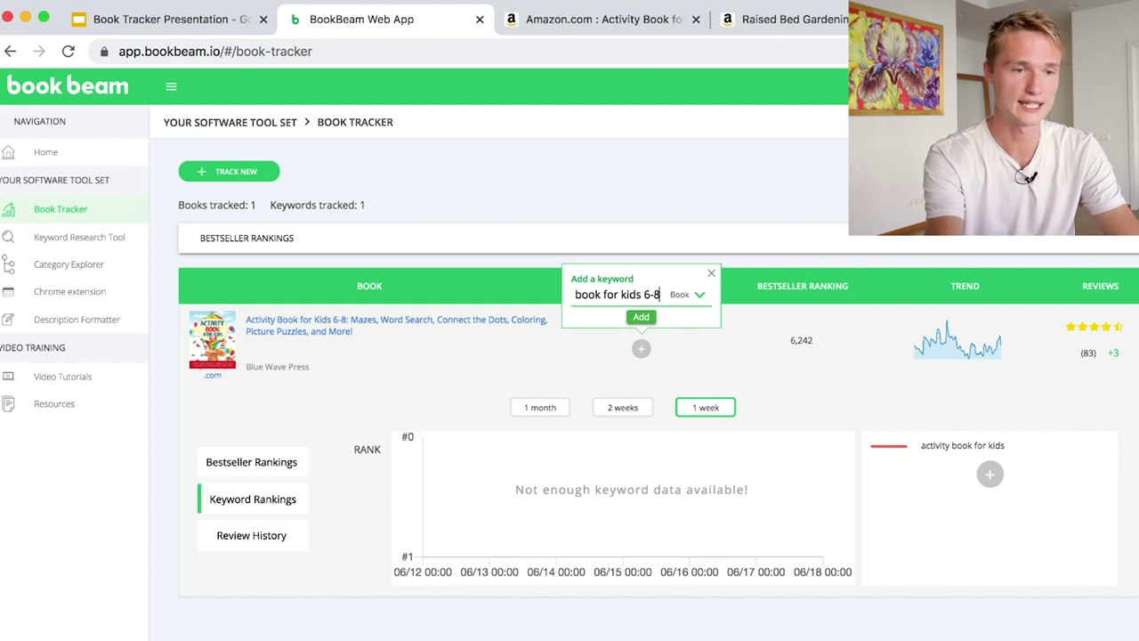
{"action": "left_click", "coordinate": [642, 316]}
Add the keywords 'books for kids' and 'connect the dots'.
{"action": "left_click", "coordinate": [641, 352]}
{"action": "type", "text": "boo"}
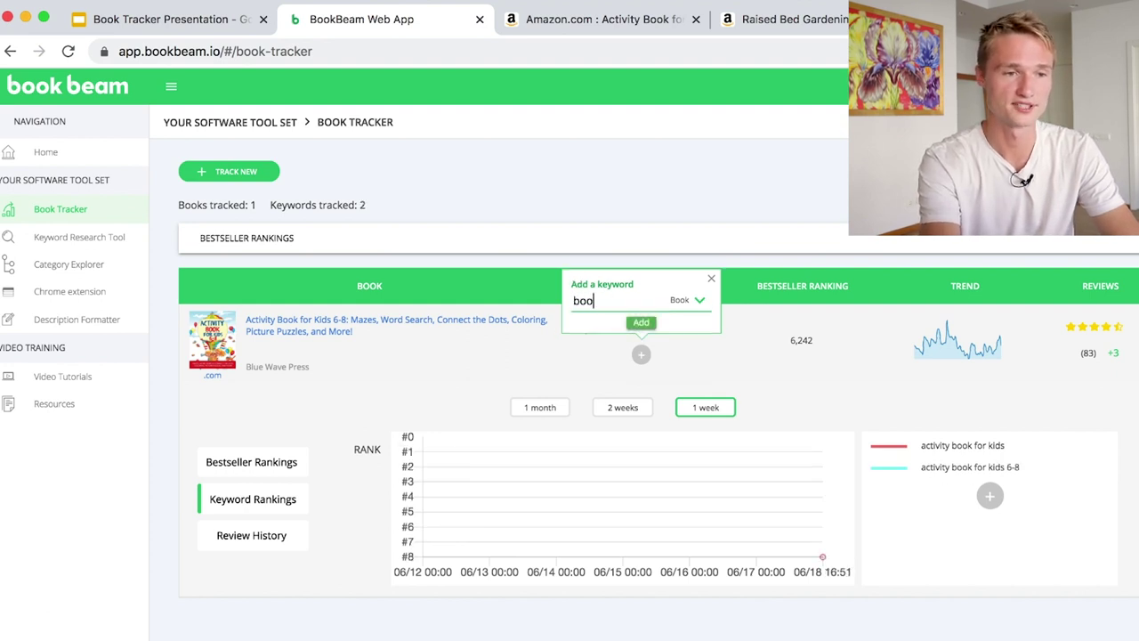
{"action": "type", "text": "ks for kids"}
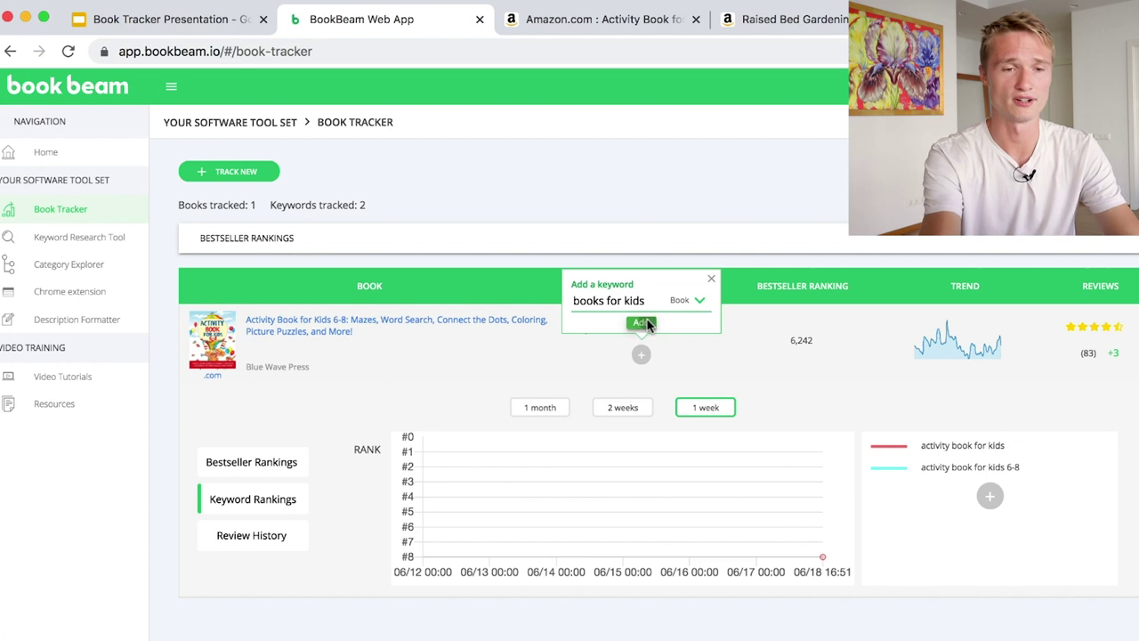
{"action": "left_click", "coordinate": [640, 323]}
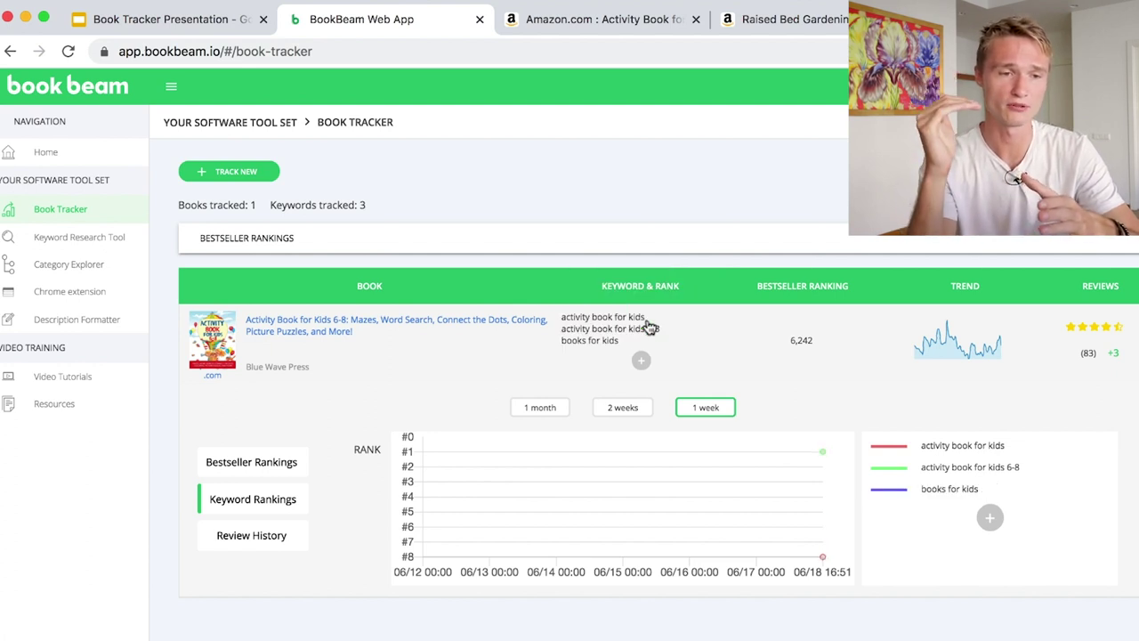
{"action": "left_click", "coordinate": [641, 361]}
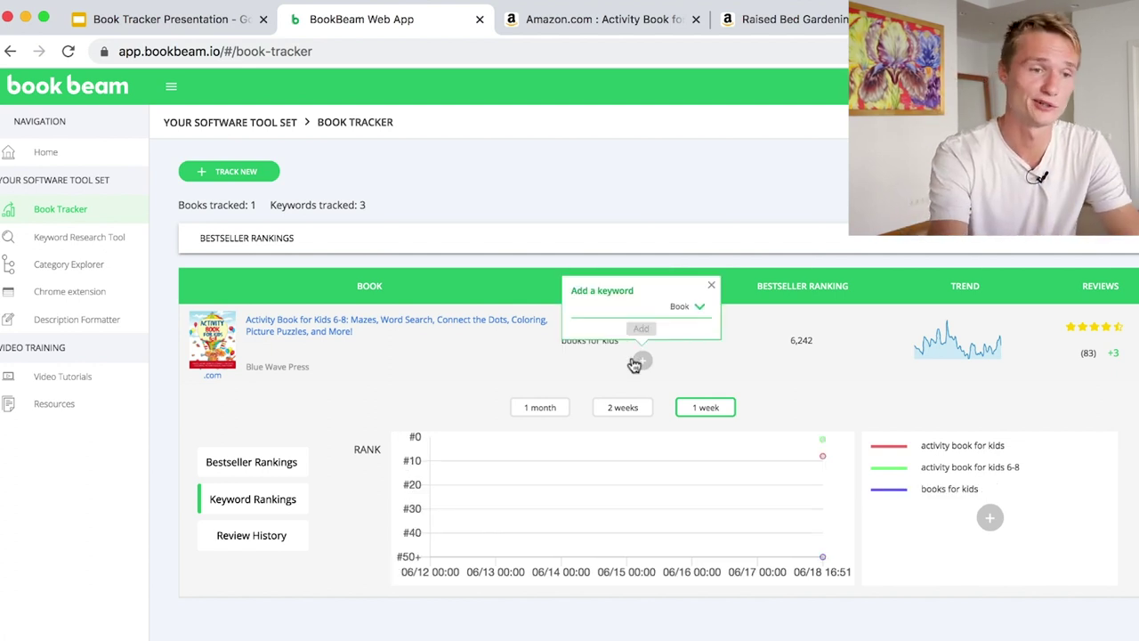
{"action": "type", "text": "connect th"}
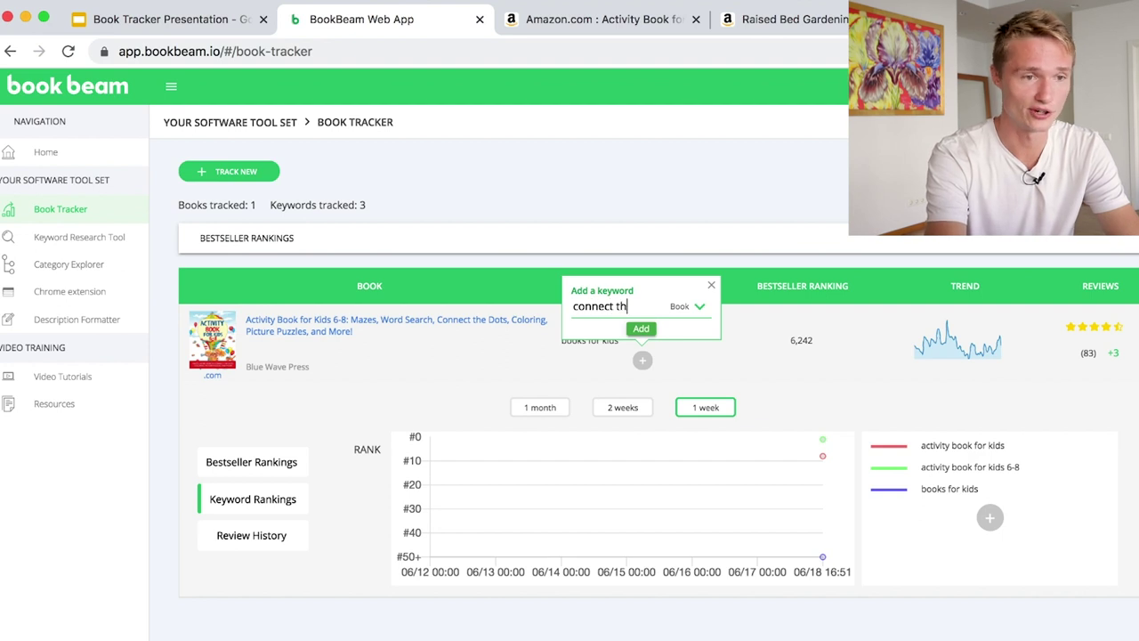
{"action": "type", "text": "e dots"}
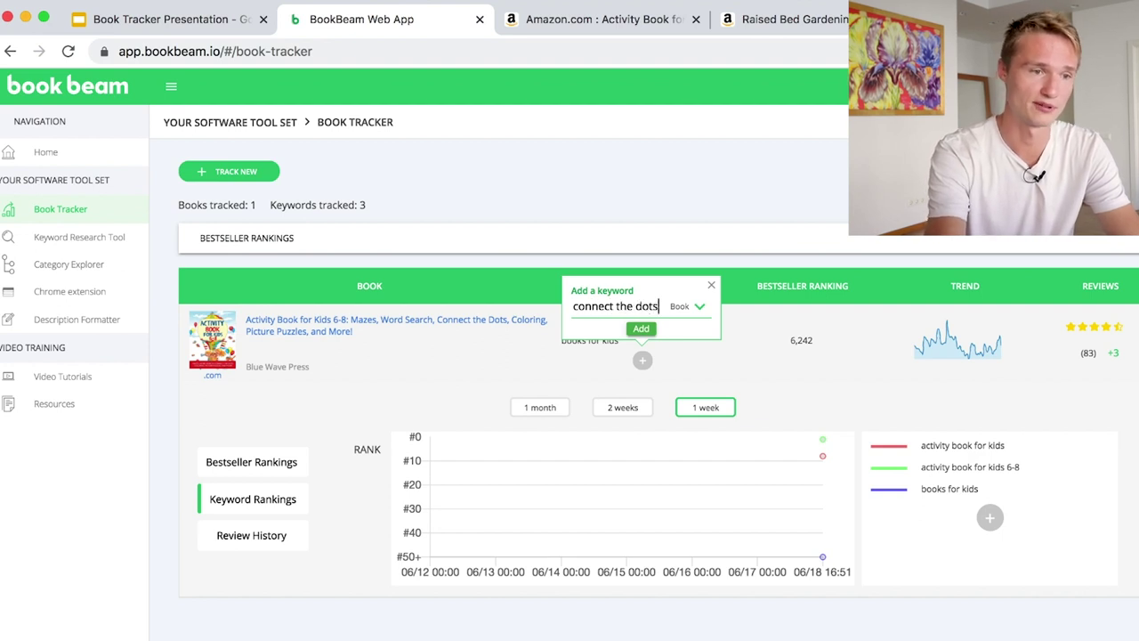
{"action": "left_click", "coordinate": [652, 331]}
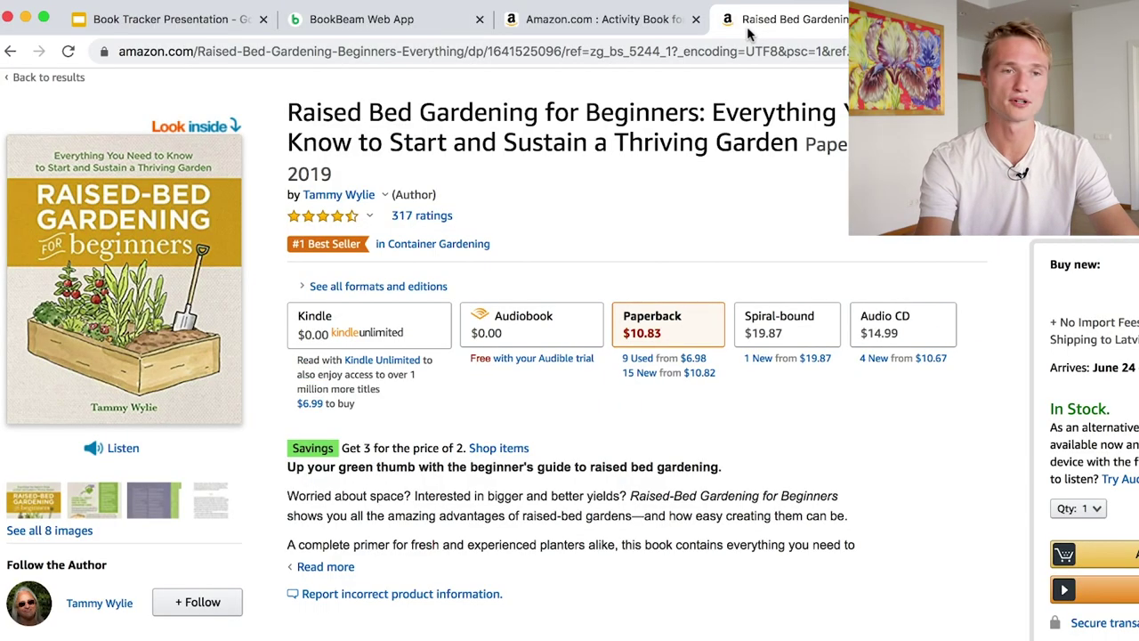
Track Raised Bed Gardening for Beginners as a Books title and show its one-month ranking chart.
{"action": "left_click", "coordinate": [359, 50]}
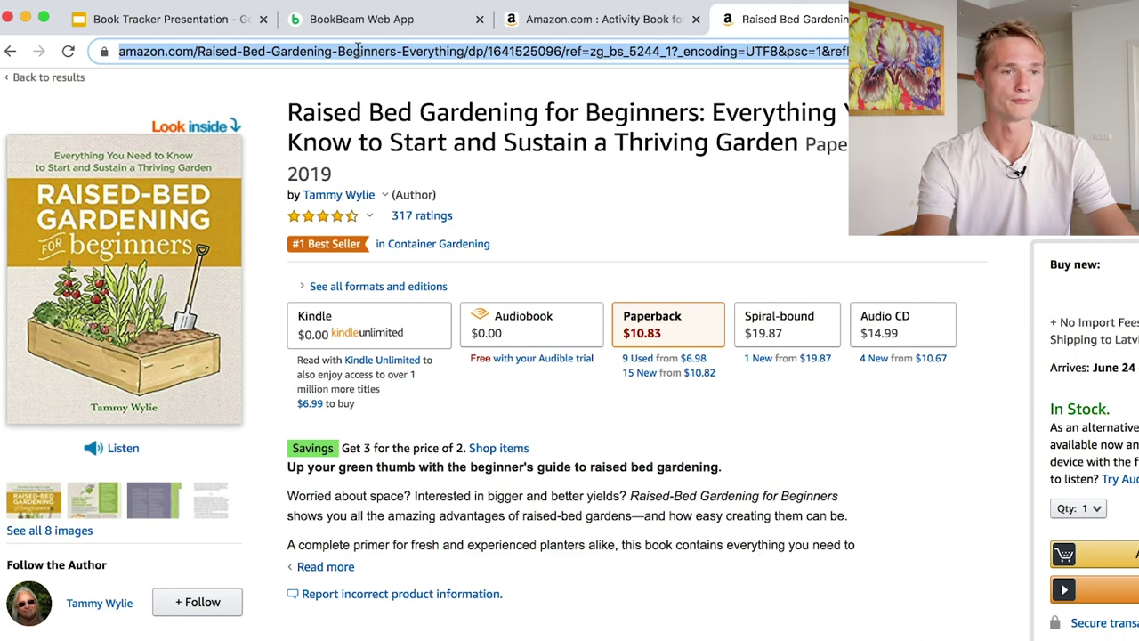
{"action": "left_click", "coordinate": [361, 28]}
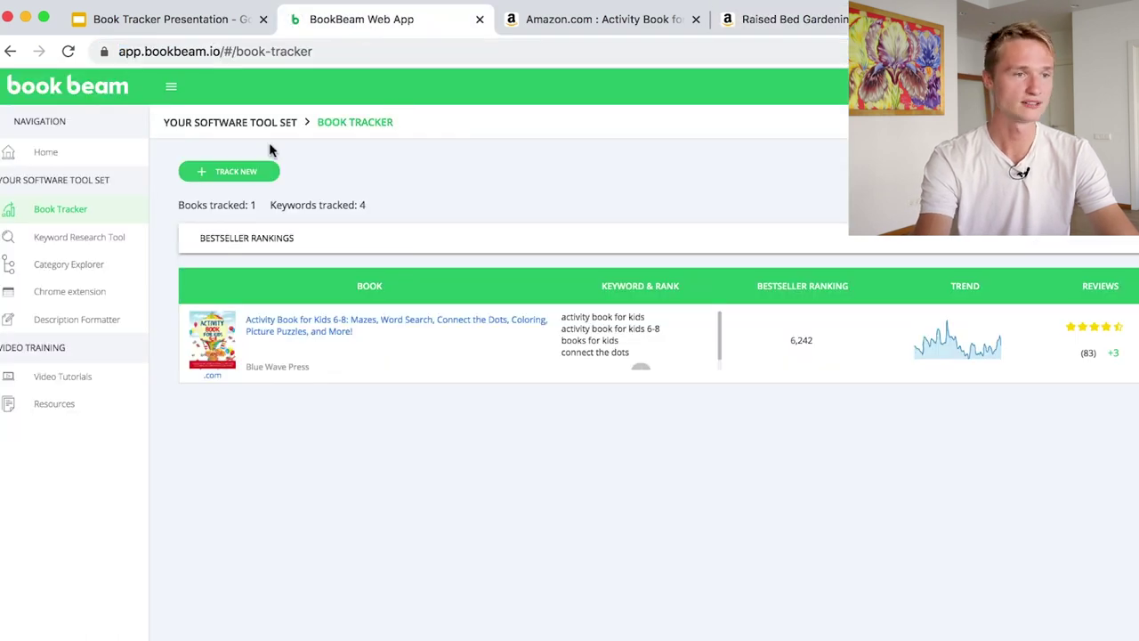
{"action": "left_click", "coordinate": [249, 178]}
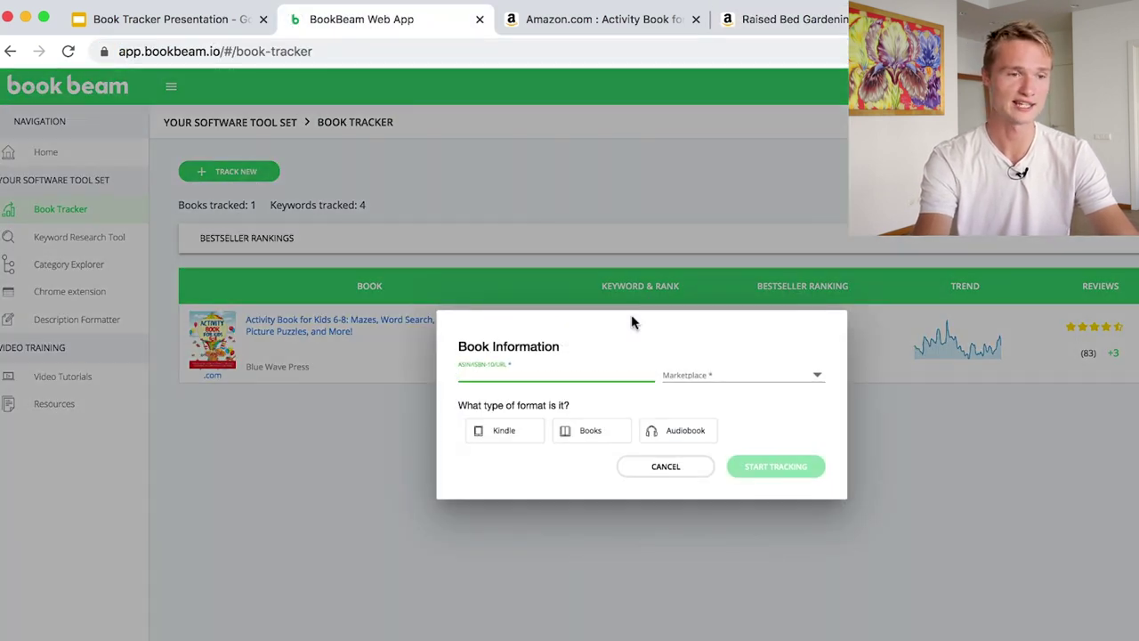
{"action": "key", "text": "super+v"}
{"action": "left_click", "coordinate": [580, 432]}
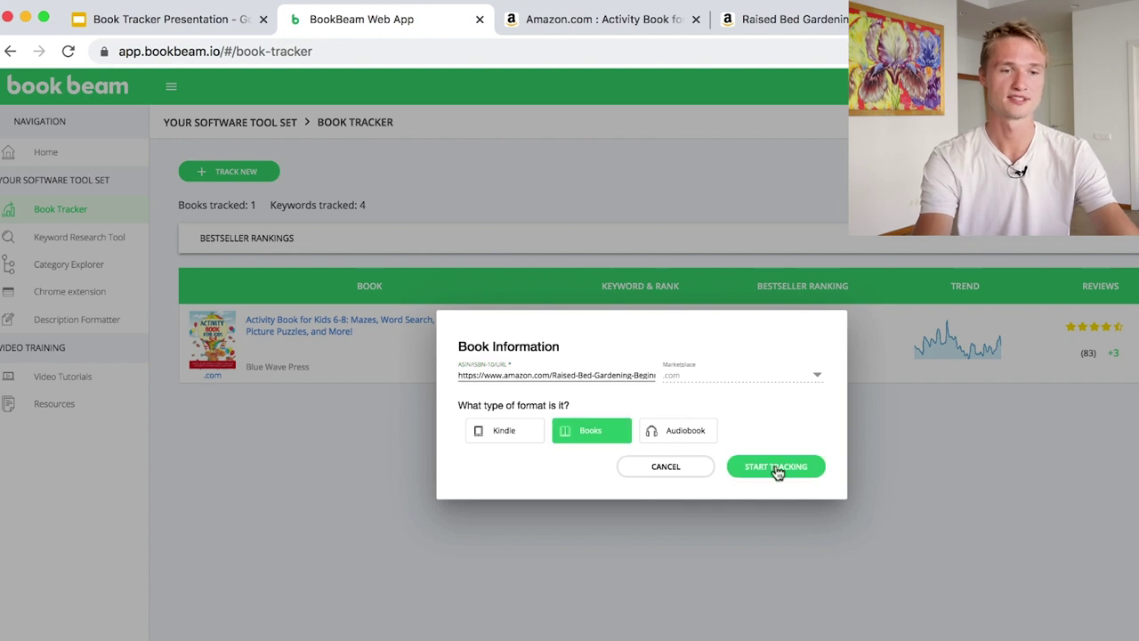
{"action": "left_click", "coordinate": [775, 467]}
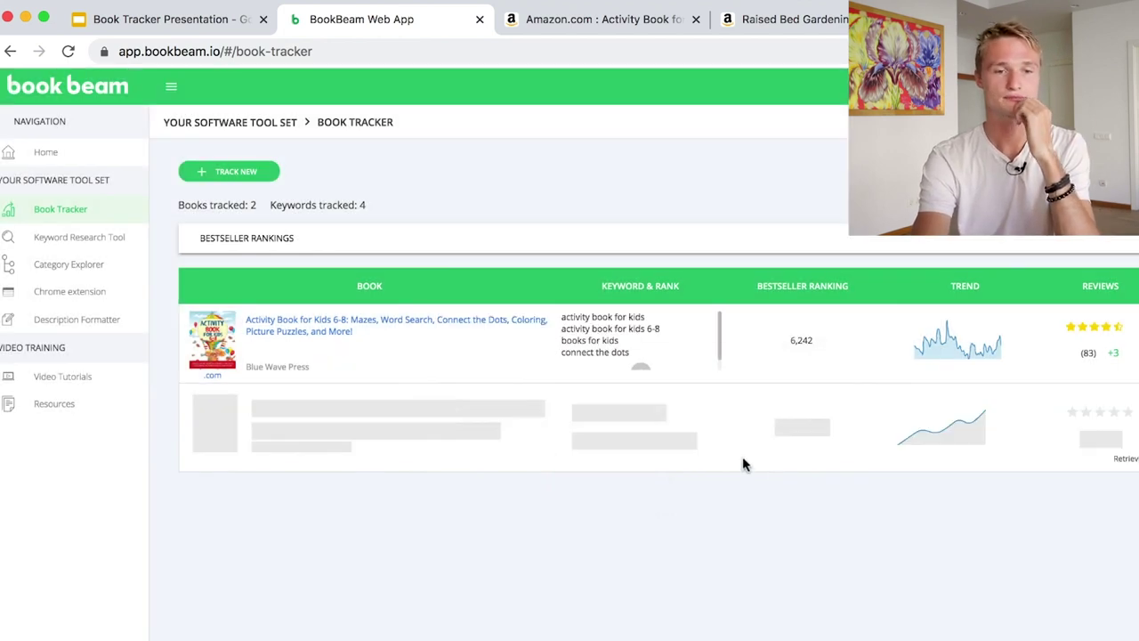
{"action": "left_click", "coordinate": [690, 434]}
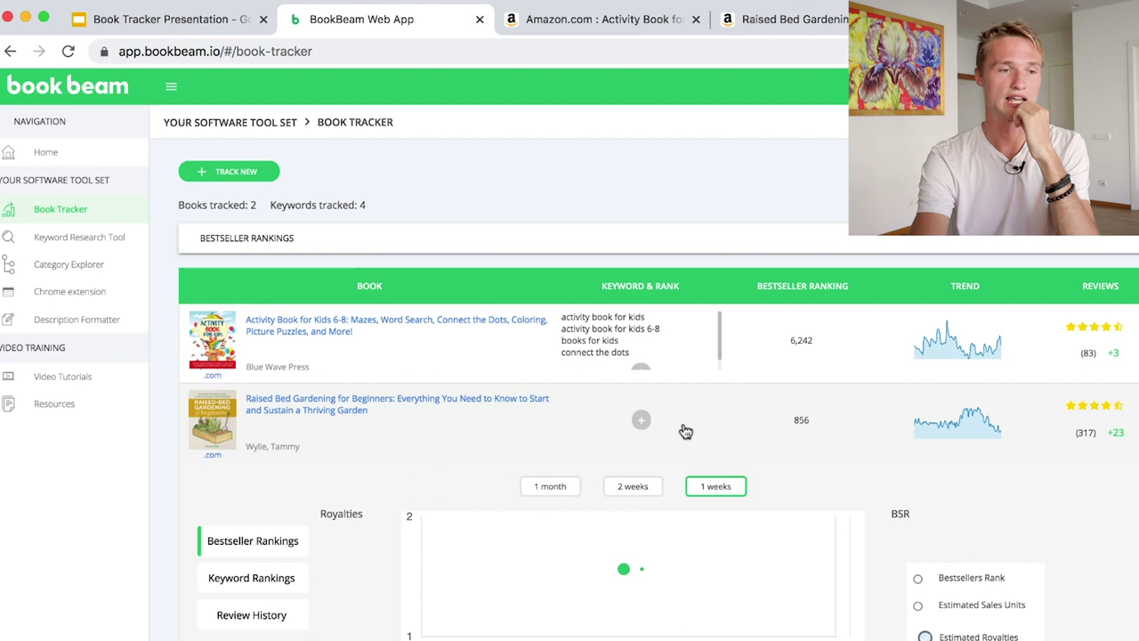
{"action": "left_click", "coordinate": [550, 488]}
On the Raised Bed Gardening ebook's Amazon page, select ASIN B07SSD4QW3 in Product details.
{"action": "left_click", "coordinate": [737, 397]}
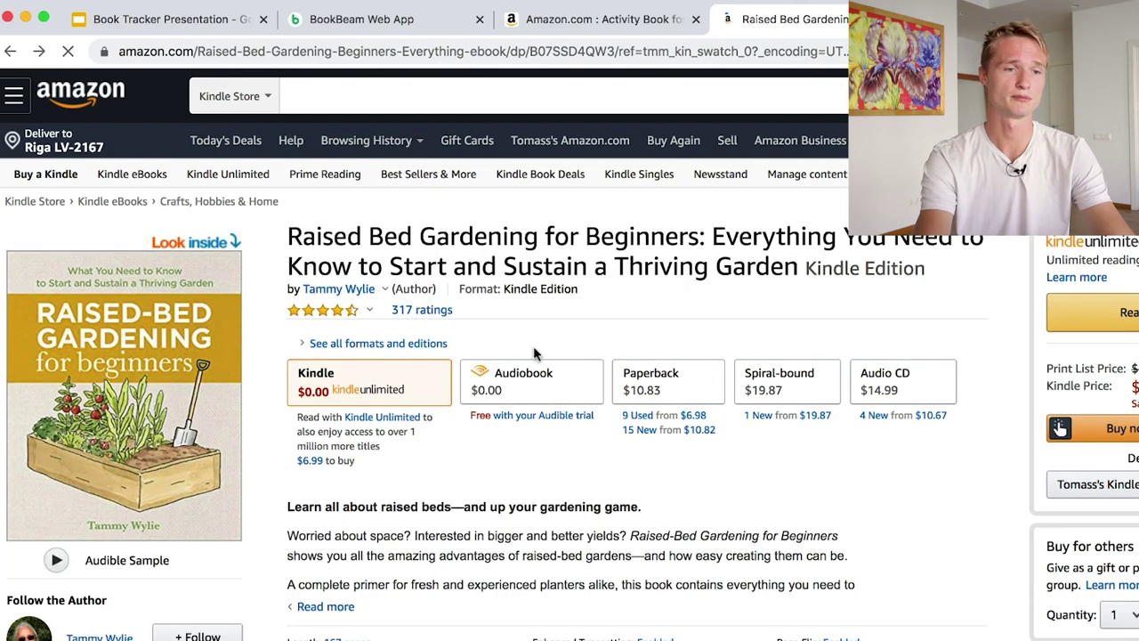
{"action": "scroll", "coordinate": [515, 336], "scroll_direction": "down", "scroll_amount": 20}
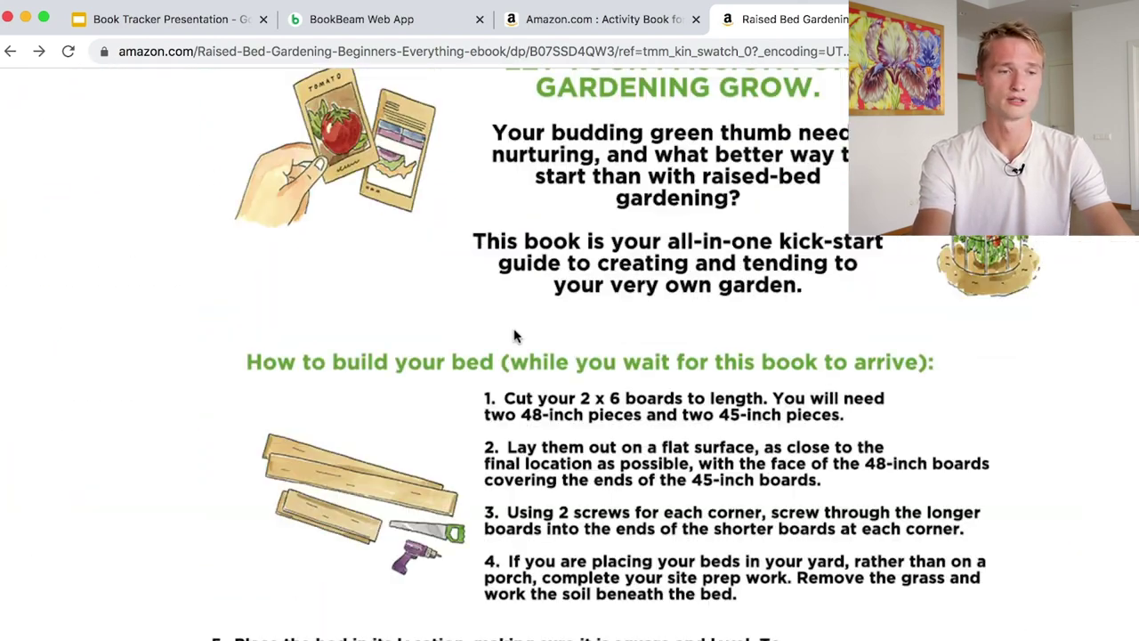
{"action": "scroll", "coordinate": [512, 347], "scroll_direction": "down", "scroll_amount": 3}
{"action": "scroll", "coordinate": [327, 437], "scroll_direction": "down", "scroll_amount": 3}
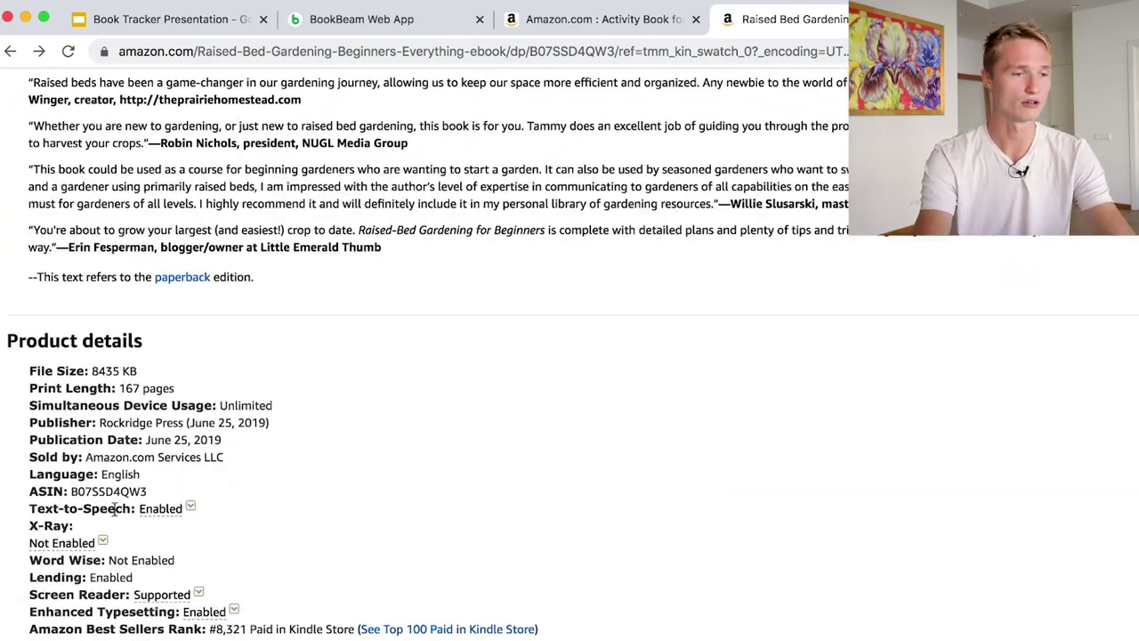
{"action": "left_click_drag", "start_coordinate": [157, 490], "coordinate": [78, 489]}
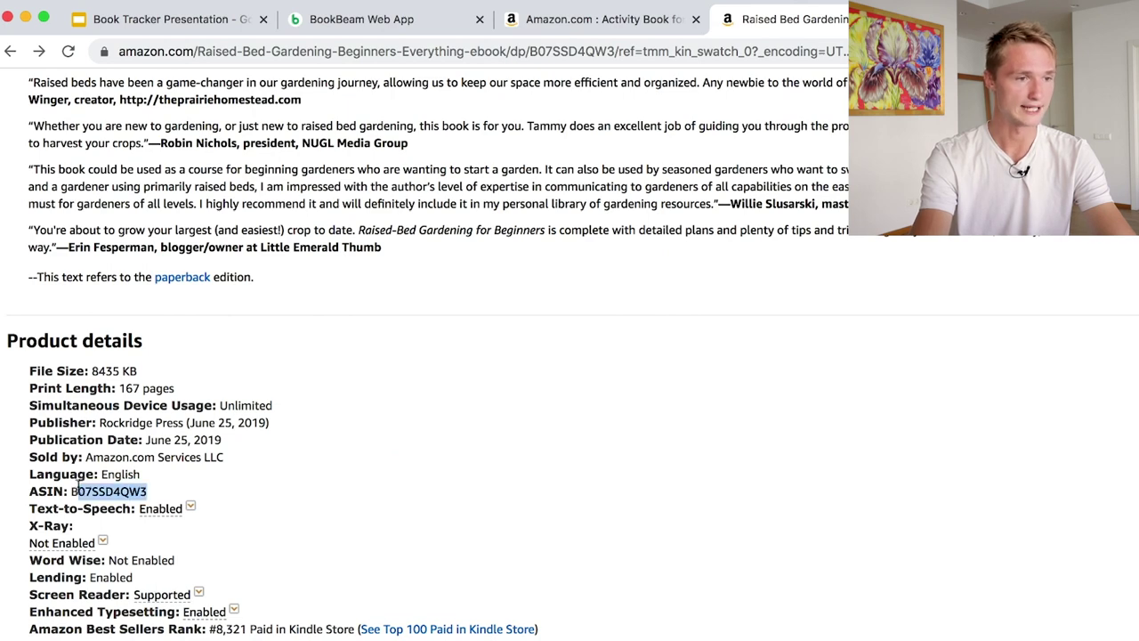
Track the Raised Bed Gardening Kindle edition in BookBeam on the .com marketplace.
{"action": "left_click", "coordinate": [339, 20]}
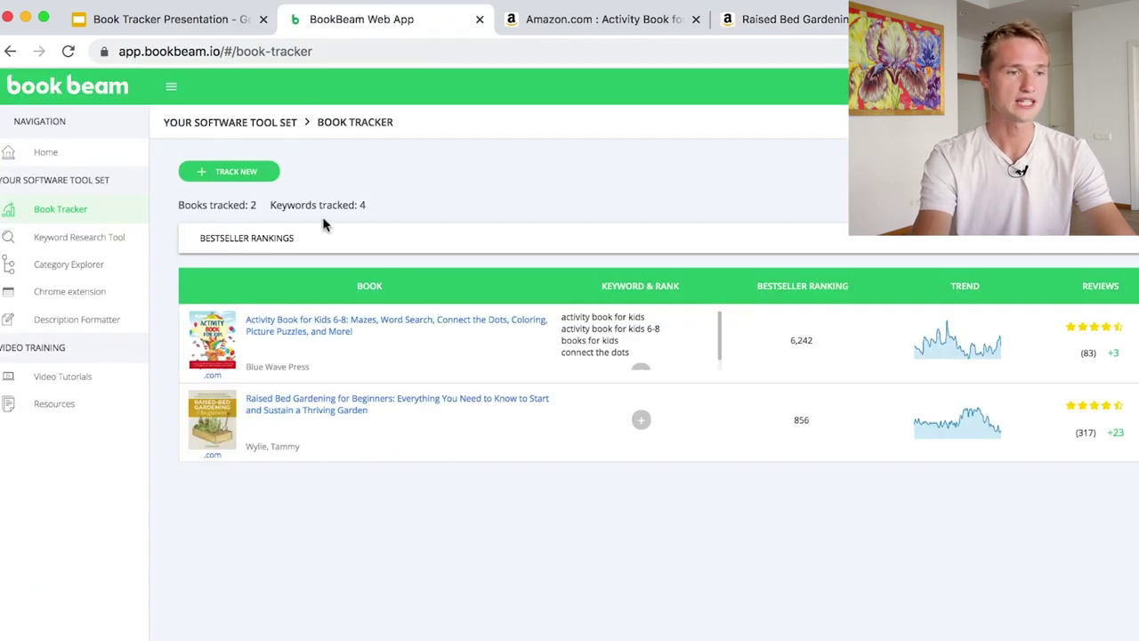
{"action": "left_click", "coordinate": [245, 169]}
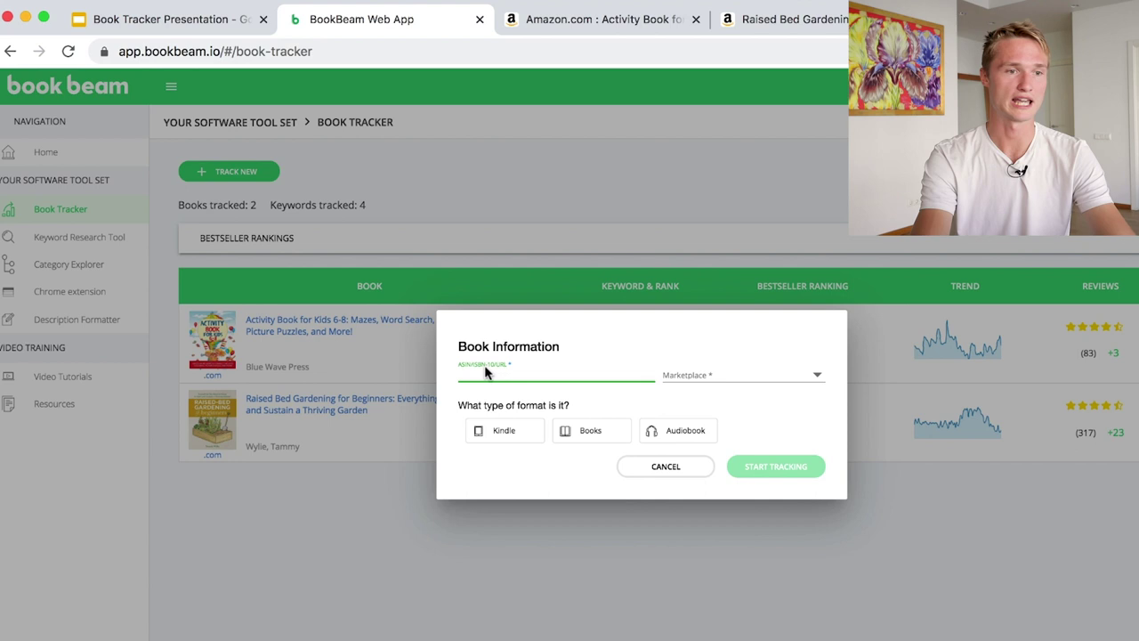
{"action": "left_click", "coordinate": [707, 381]}
{"action": "left_click", "coordinate": [551, 400]}
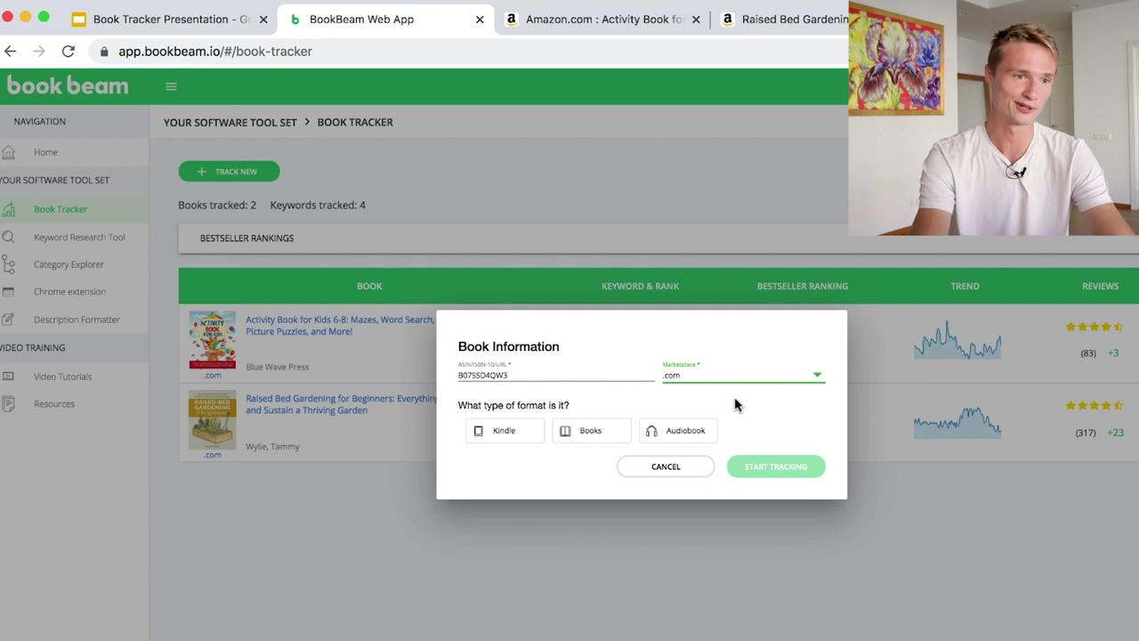
{"action": "left_click", "coordinate": [596, 425]}
{"action": "left_click", "coordinate": [523, 442]}
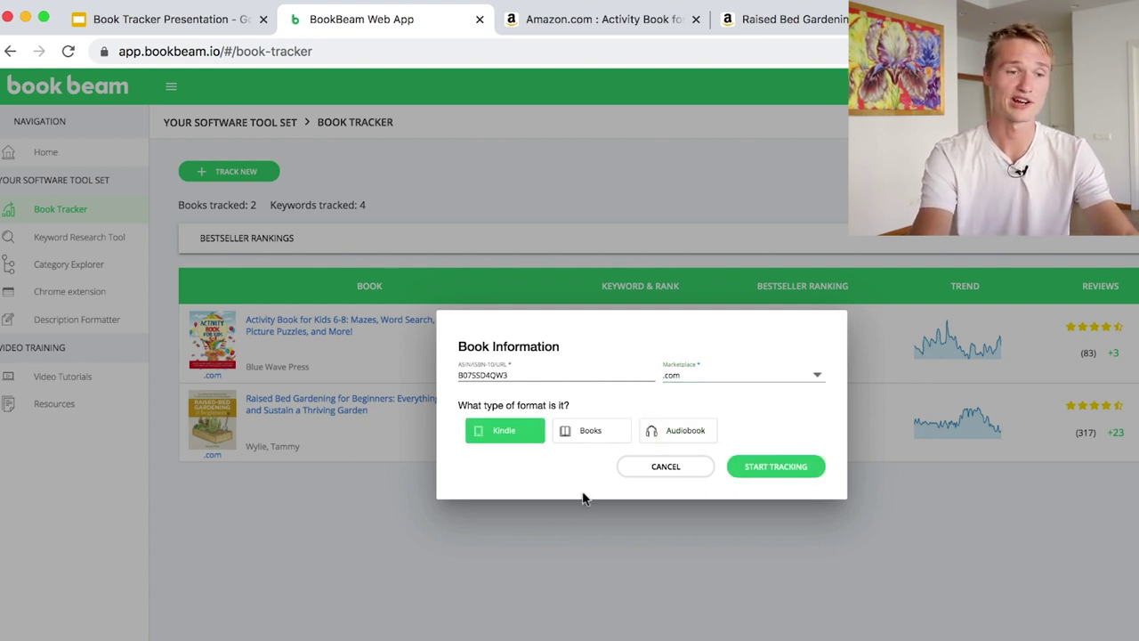
{"action": "left_click", "coordinate": [780, 474]}
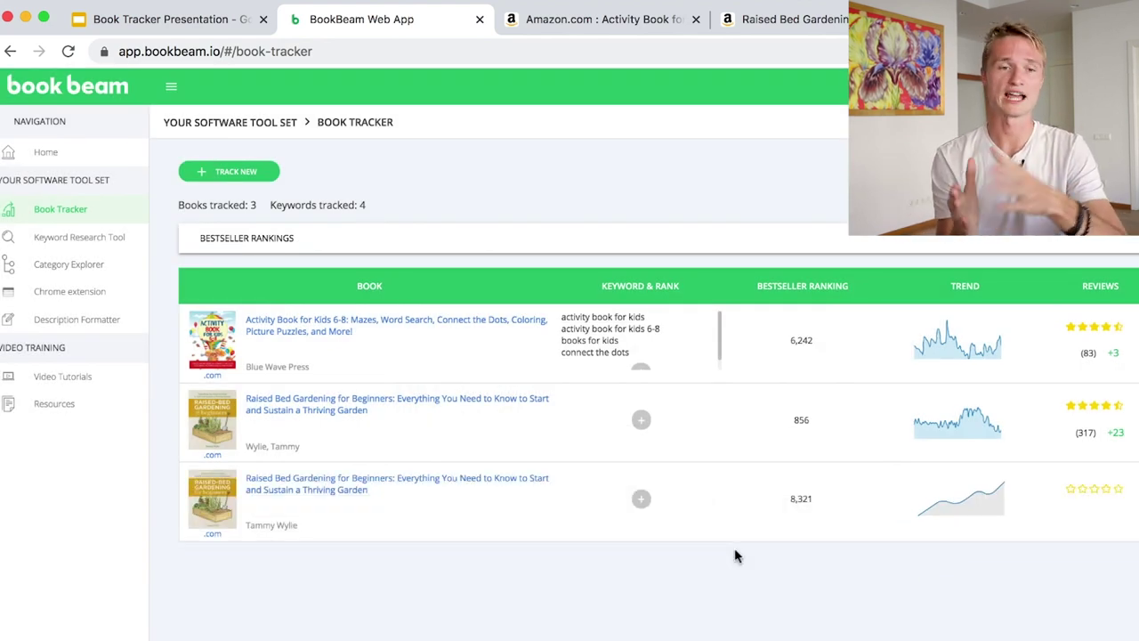
{"action": "left_click", "coordinate": [788, 30]}
Copy the Mini Farming ASIN and track it in BookBeam as a .com audiobook.
{"action": "scroll", "coordinate": [534, 330], "scroll_direction": "up", "scroll_amount": 15}
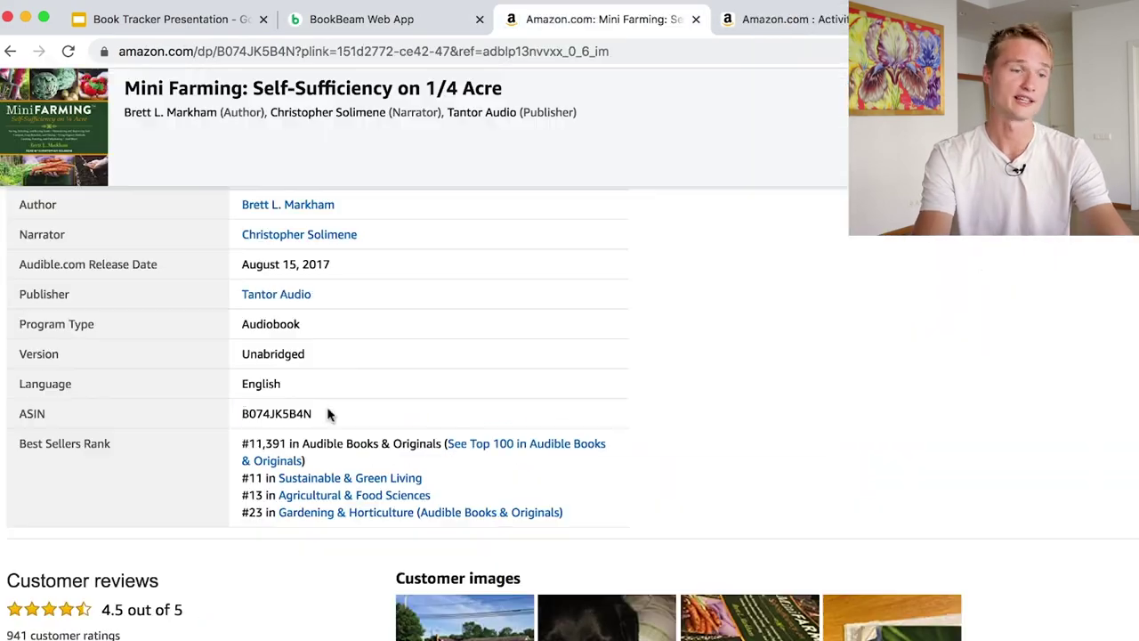
{"action": "double_click", "coordinate": [294, 413]}
{"action": "key", "text": "super+c"}
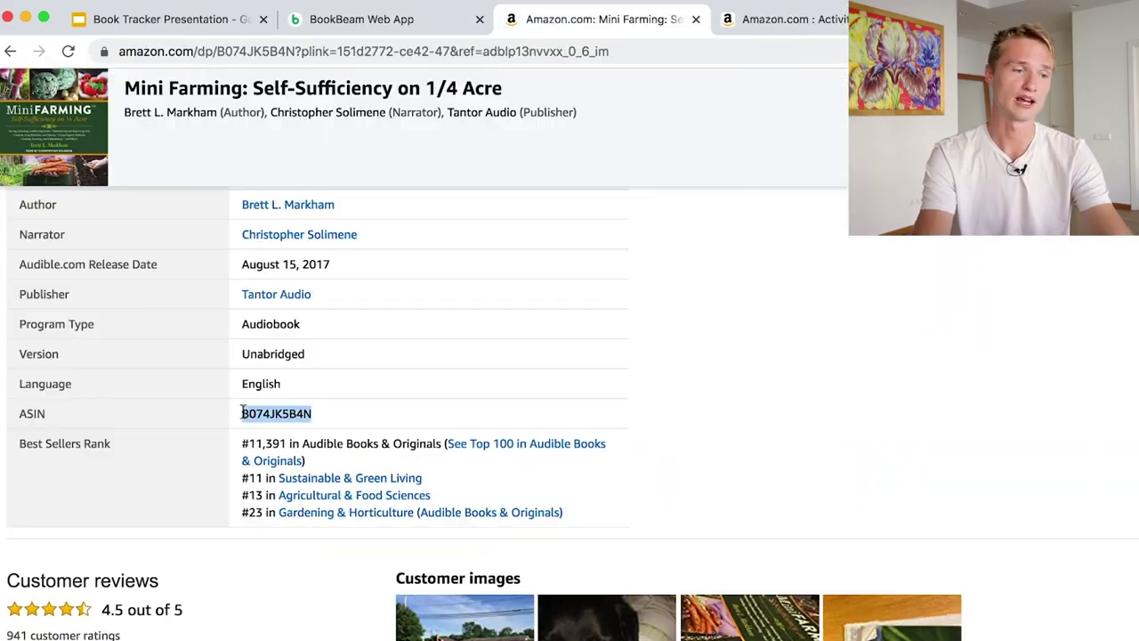
{"action": "left_click", "coordinate": [408, 27]}
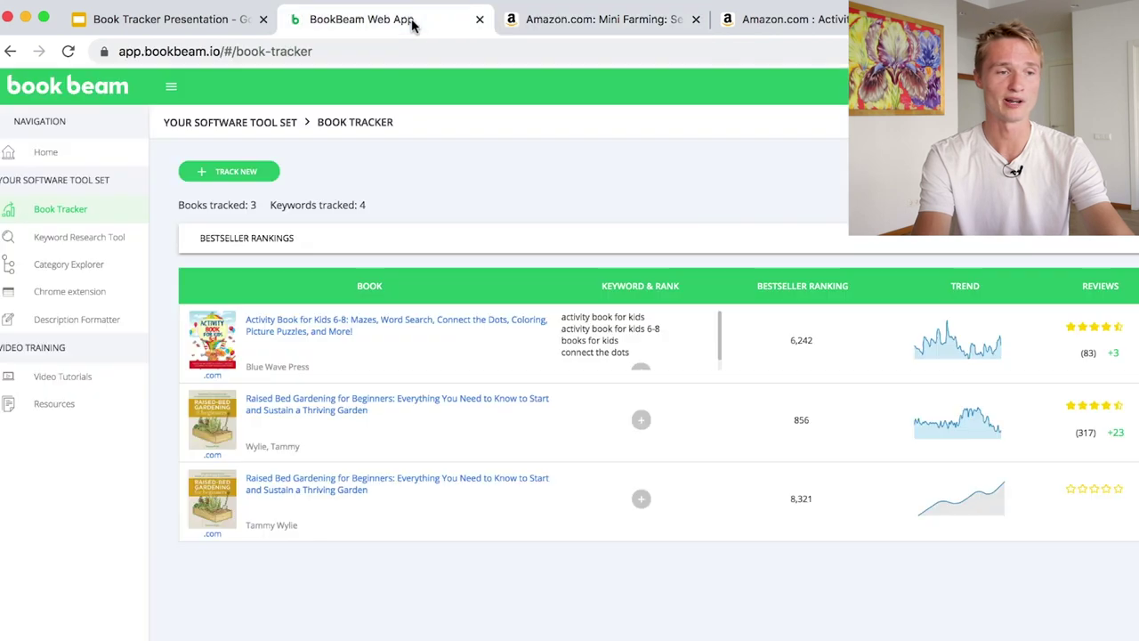
{"action": "left_click", "coordinate": [249, 174]}
{"action": "key", "text": "super+v"}
{"action": "left_click", "coordinate": [712, 380]}
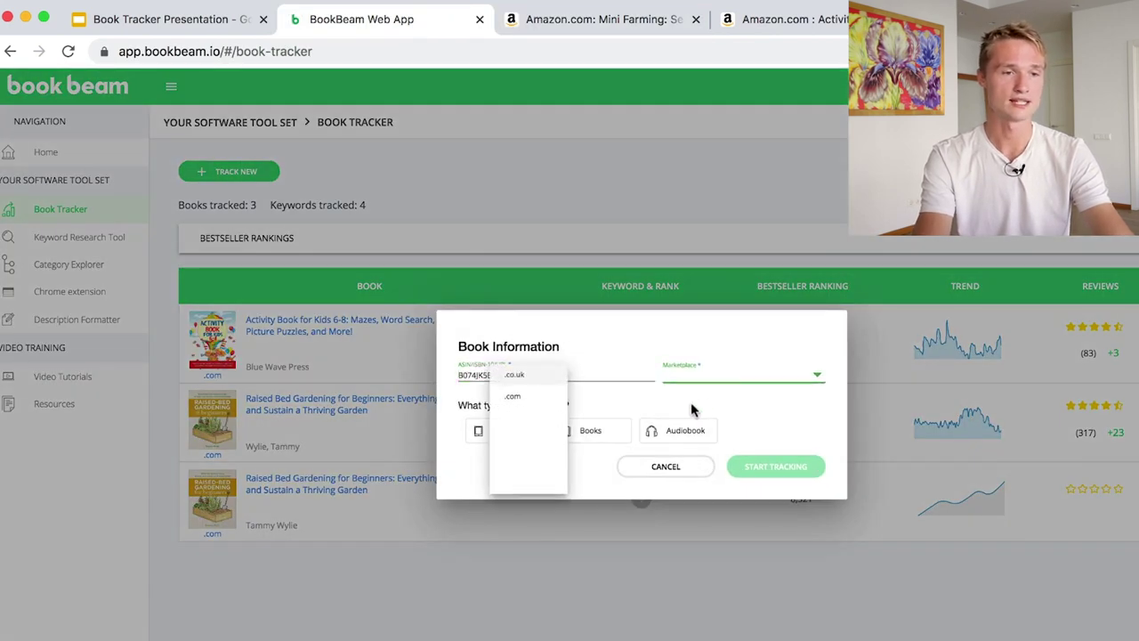
{"action": "left_click", "coordinate": [520, 400]}
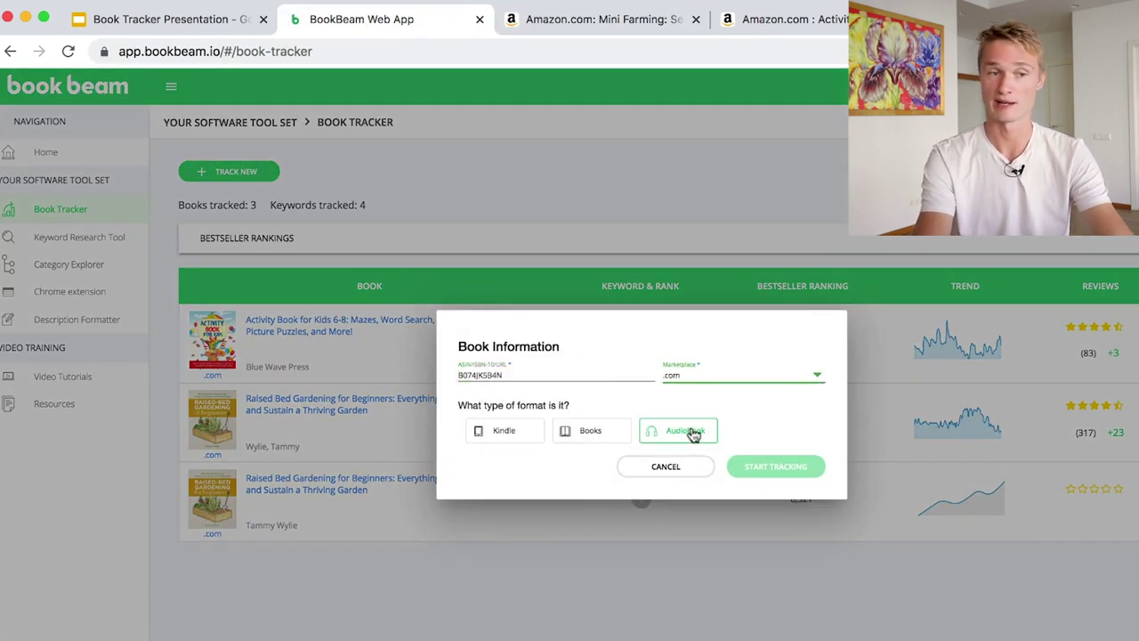
{"action": "left_click", "coordinate": [693, 432]}
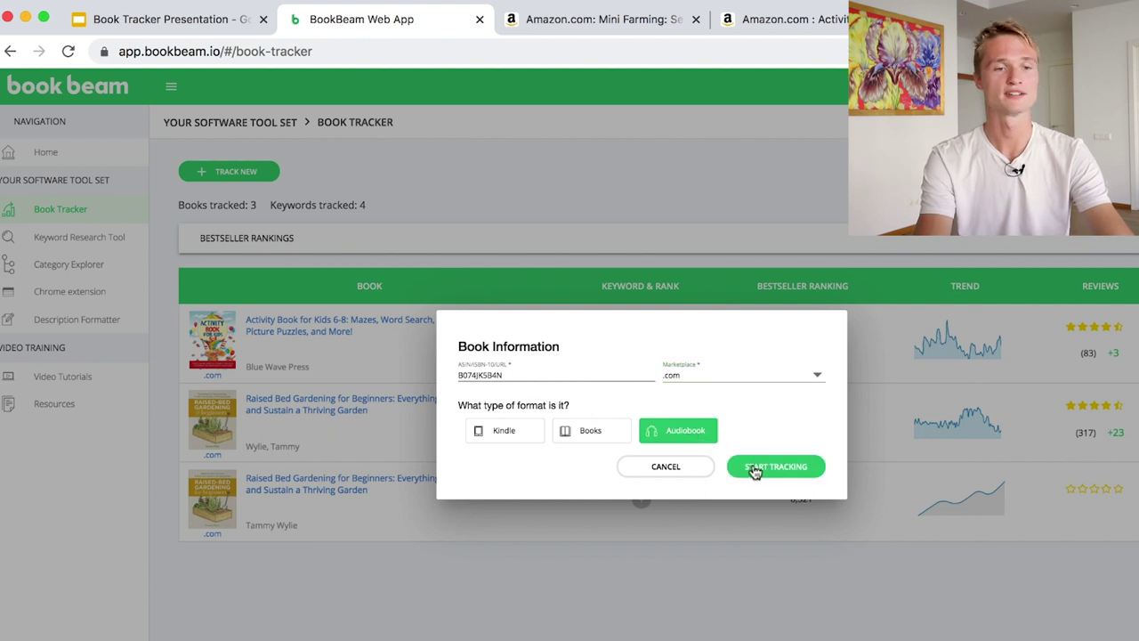
{"action": "left_click", "coordinate": [755, 469]}
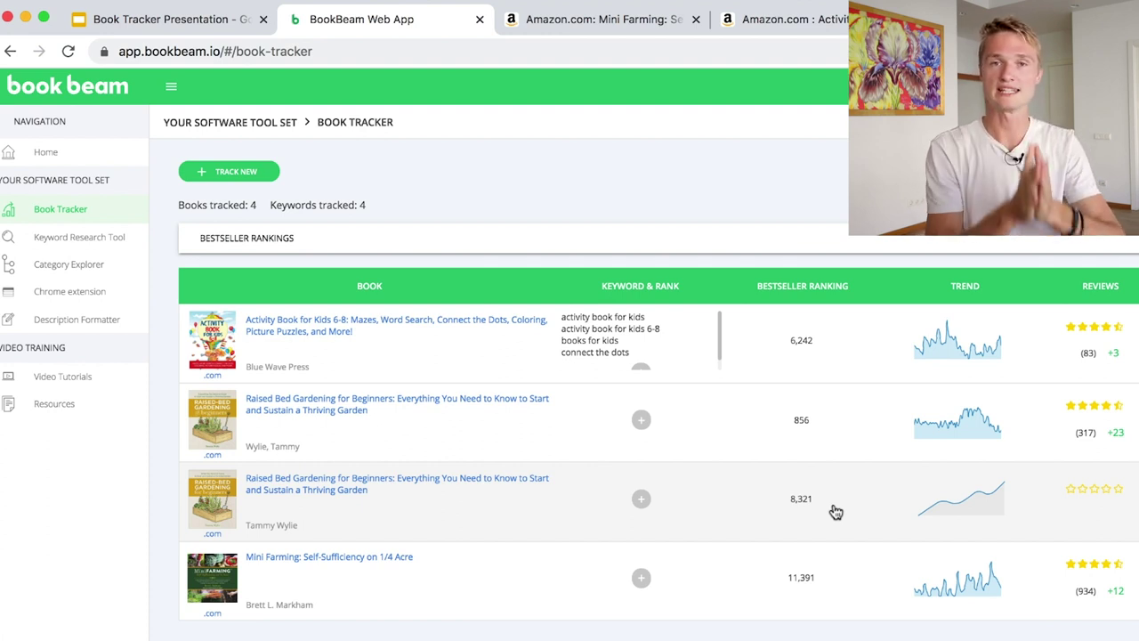
Open the third book's details, then expand the Bestseller Rankings chart above the table.
{"action": "left_click", "coordinate": [836, 512]}
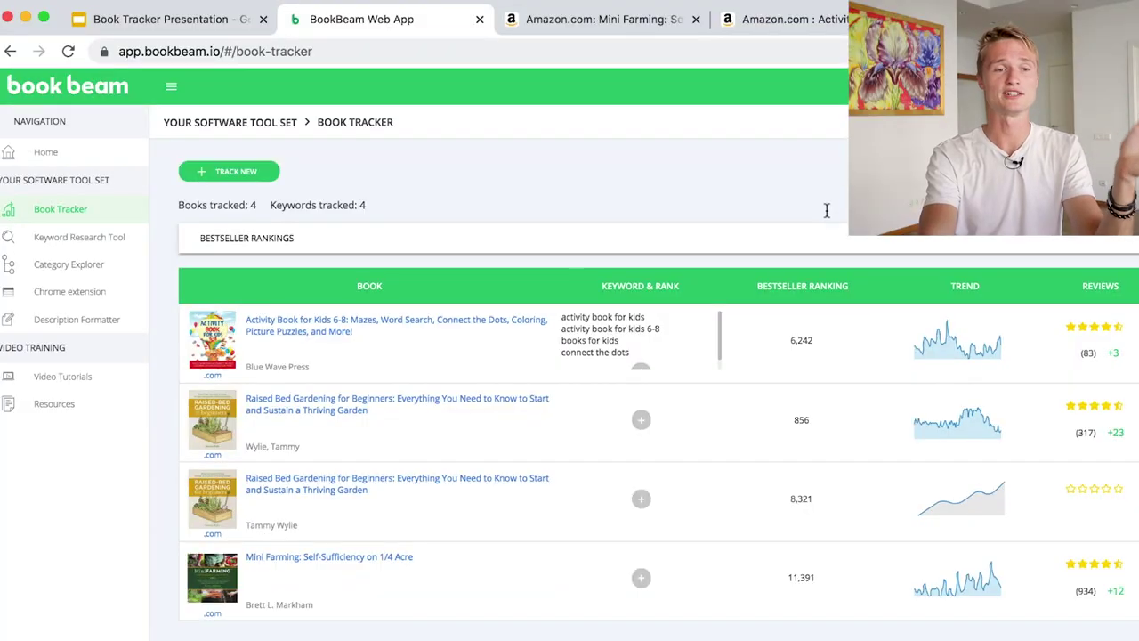
{"action": "left_click", "coordinate": [821, 235]}
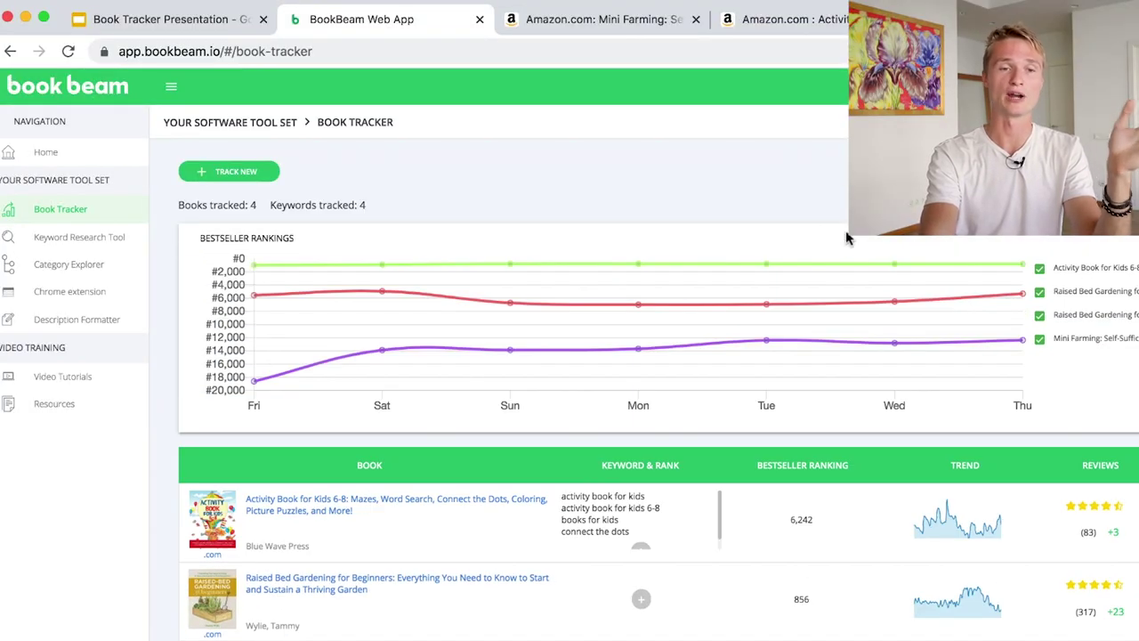
{"action": "mouse_move", "coordinate": [1008, 287]}
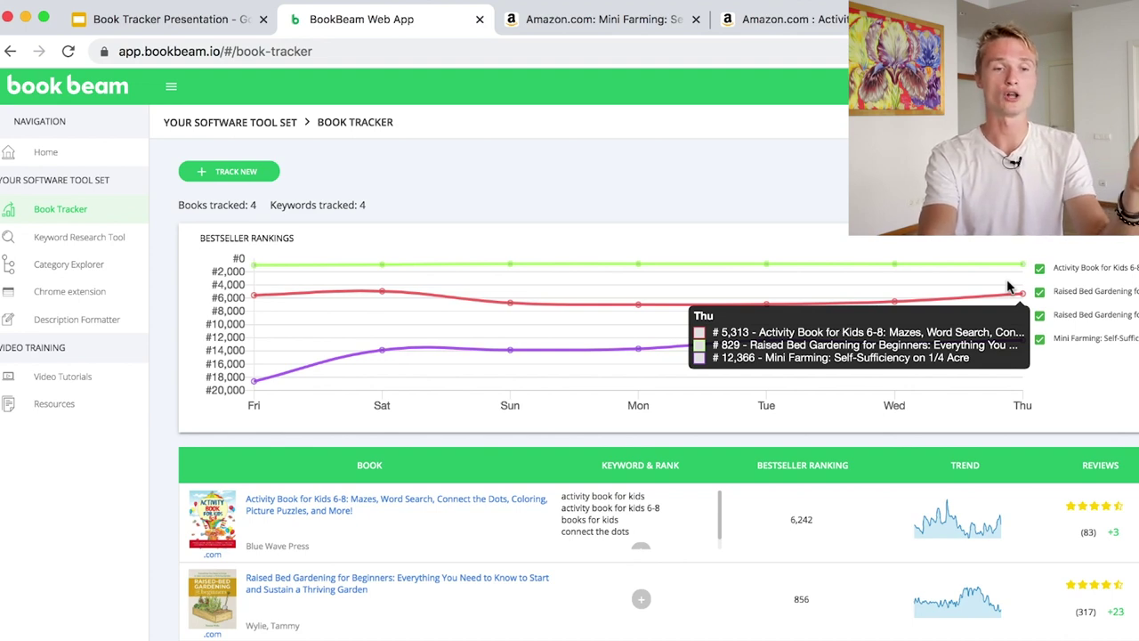
{"action": "scroll", "coordinate": [854, 436], "scroll_direction": "down", "scroll_amount": 3}
{"action": "scroll", "coordinate": [854, 436], "scroll_direction": "up", "scroll_amount": 2}
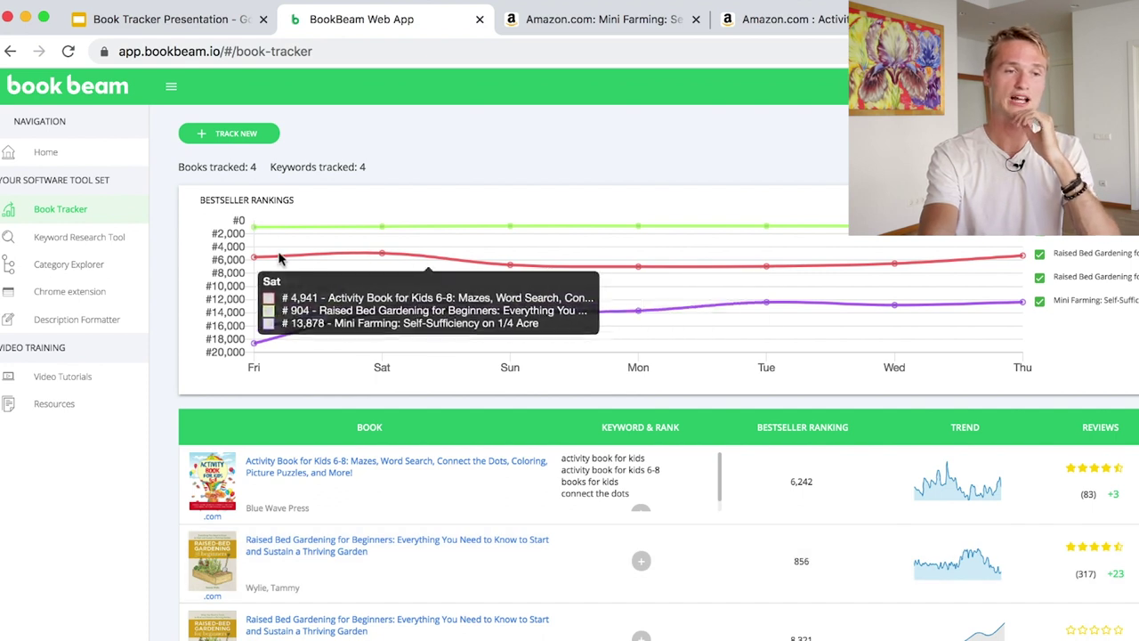
{"action": "mouse_move", "coordinate": [278, 257]}
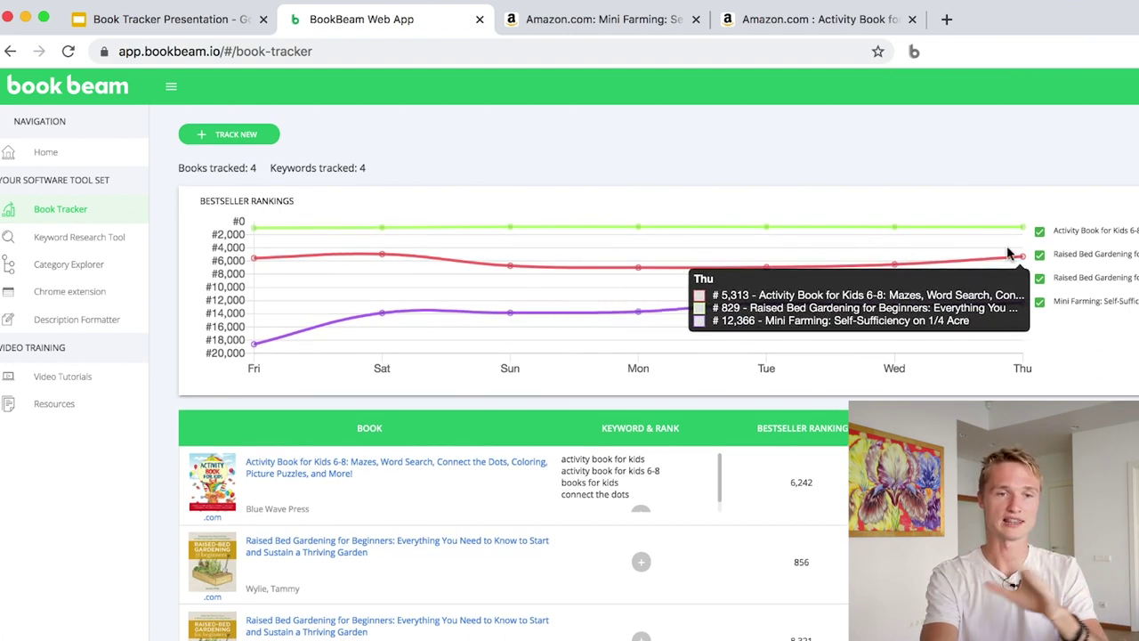
{"action": "left_click", "coordinate": [1038, 304]}
Leave Mini Farming unchecked in the legend and toggle the Activity Book line off and on.
{"action": "left_click", "coordinate": [1039, 302]}
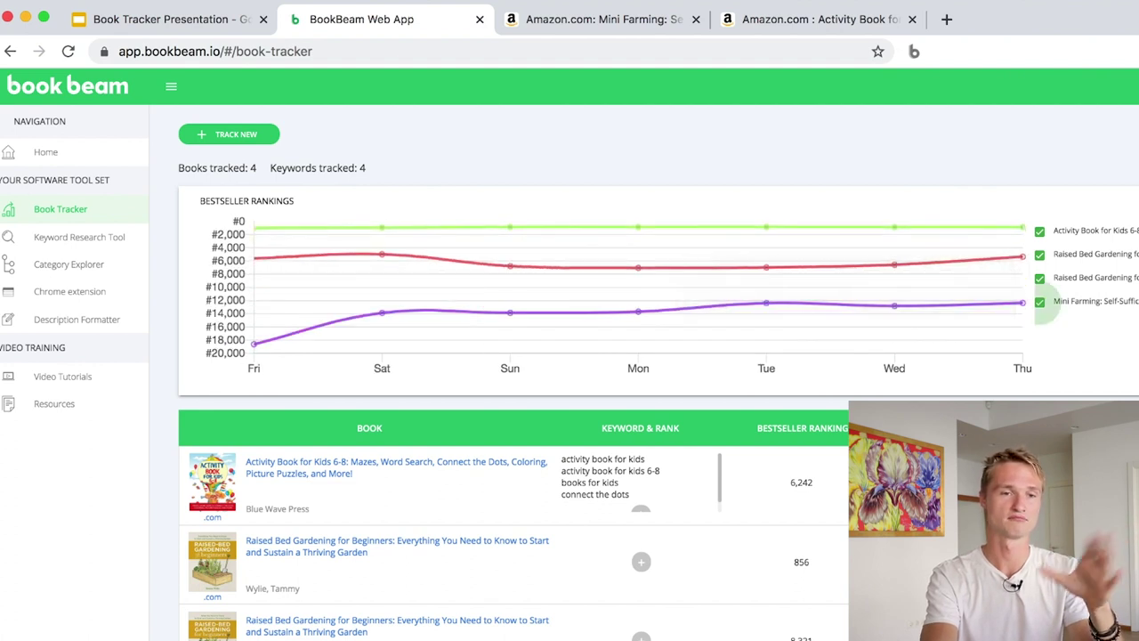
{"action": "left_click", "coordinate": [1040, 303]}
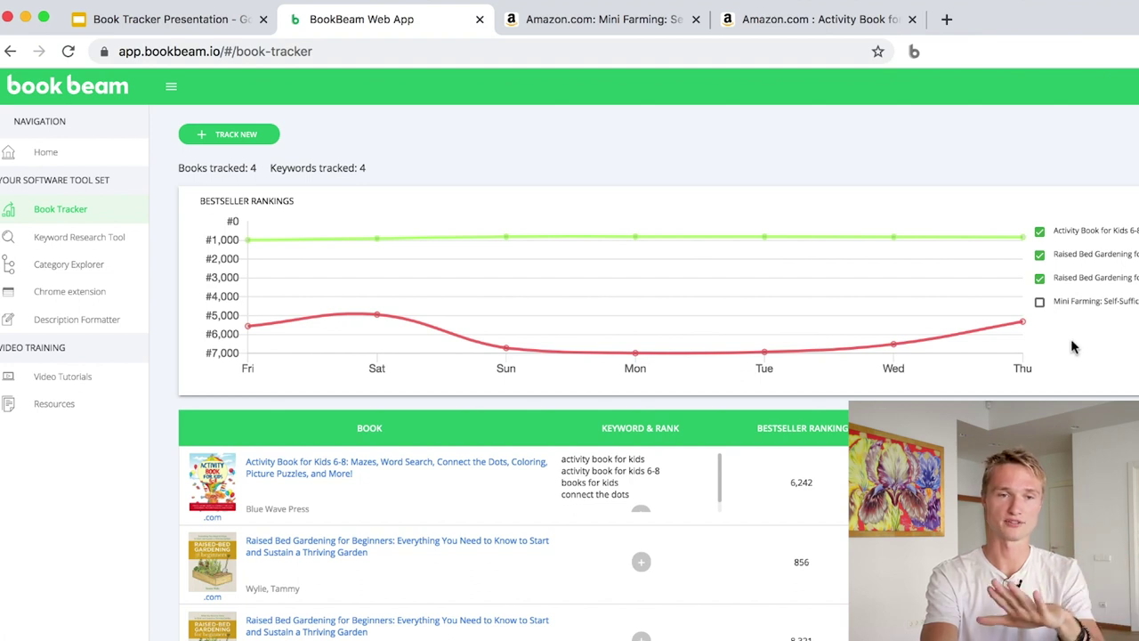
{"action": "scroll", "coordinate": [1072, 347], "scroll_direction": "down", "scroll_amount": 1}
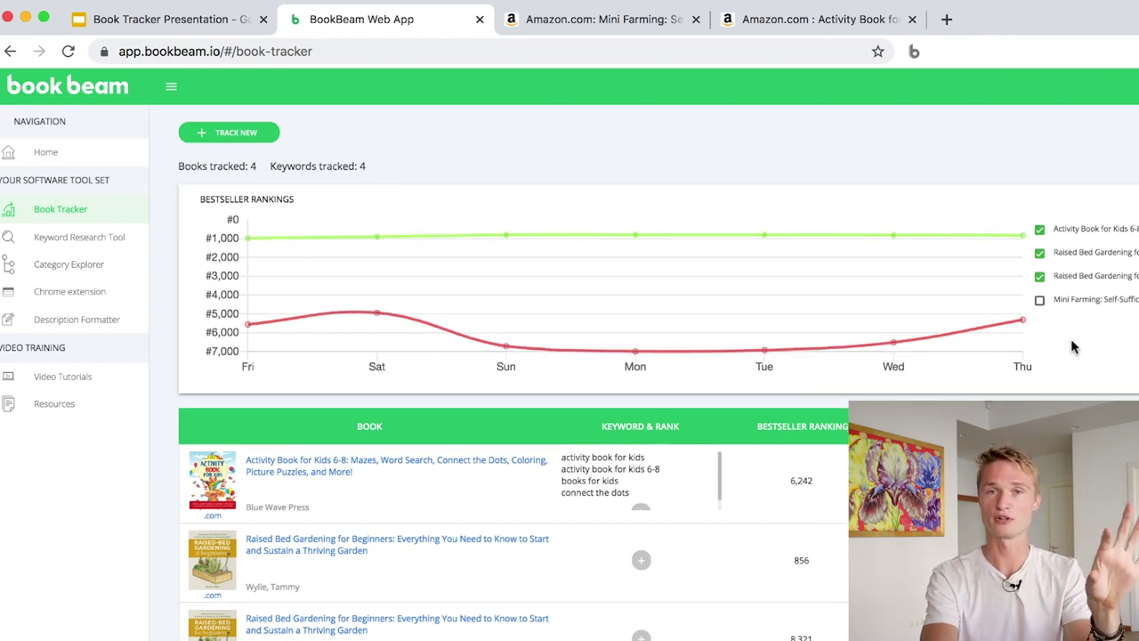
{"action": "scroll", "coordinate": [1072, 347], "scroll_direction": "down", "scroll_amount": 1}
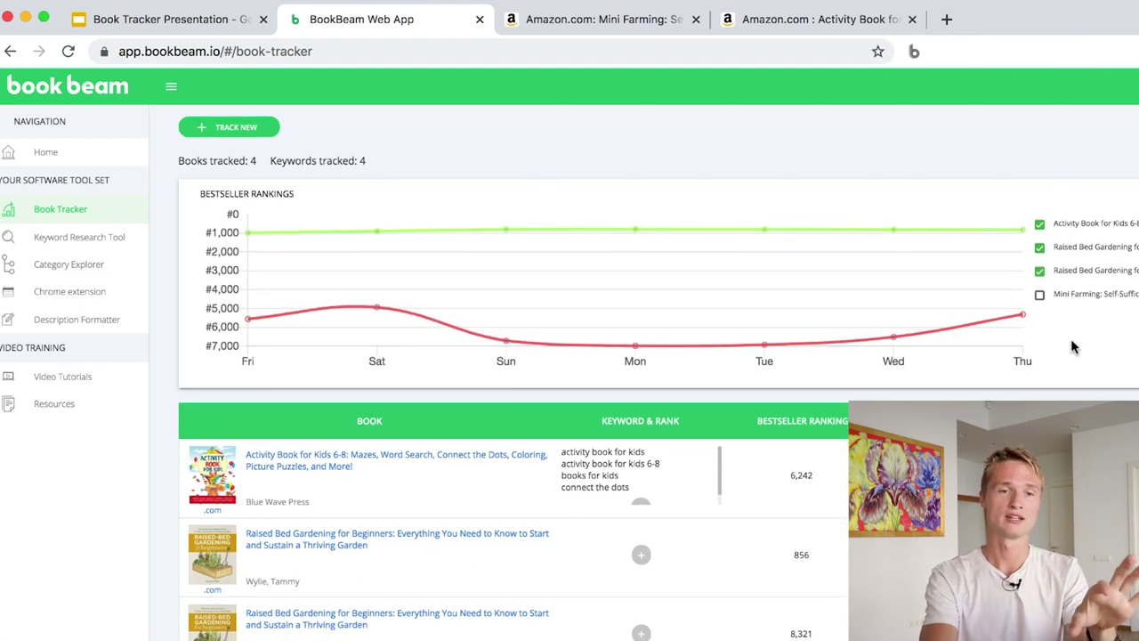
{"action": "left_click", "coordinate": [1039, 223]}
{"action": "left_click", "coordinate": [1040, 223]}
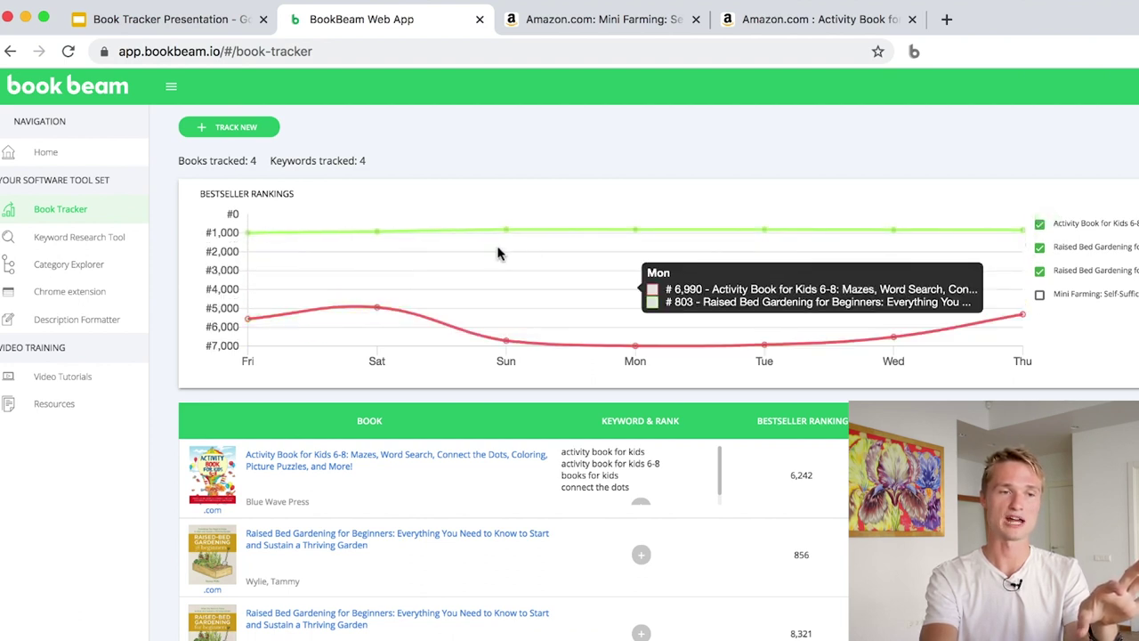